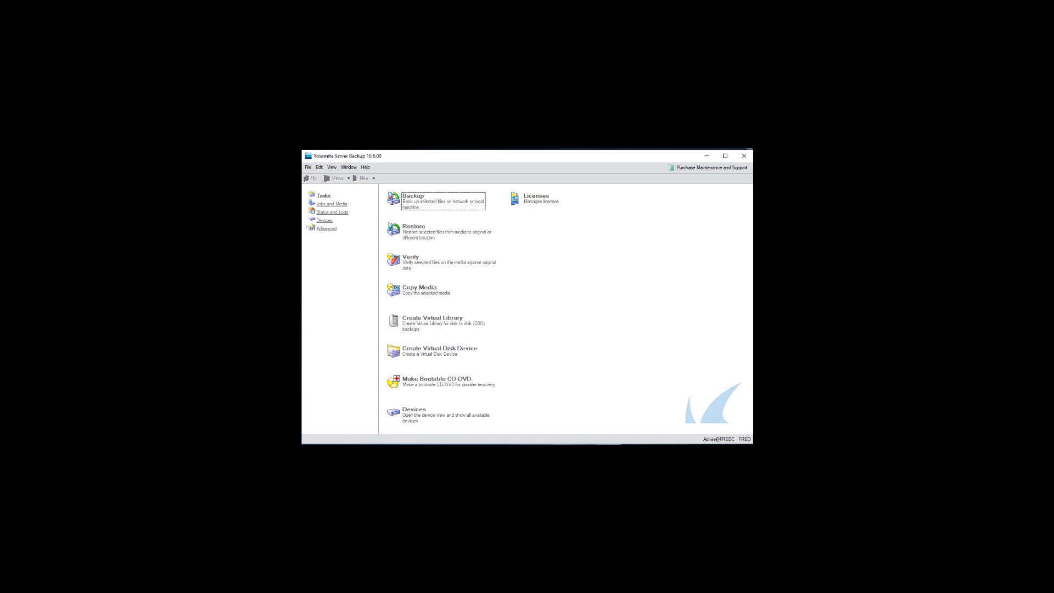
- Open the device view, expand fredc down to the BDT FlexStor II library, and select its IBM ULTRIUM-HH7 tape drive
click(415, 421)
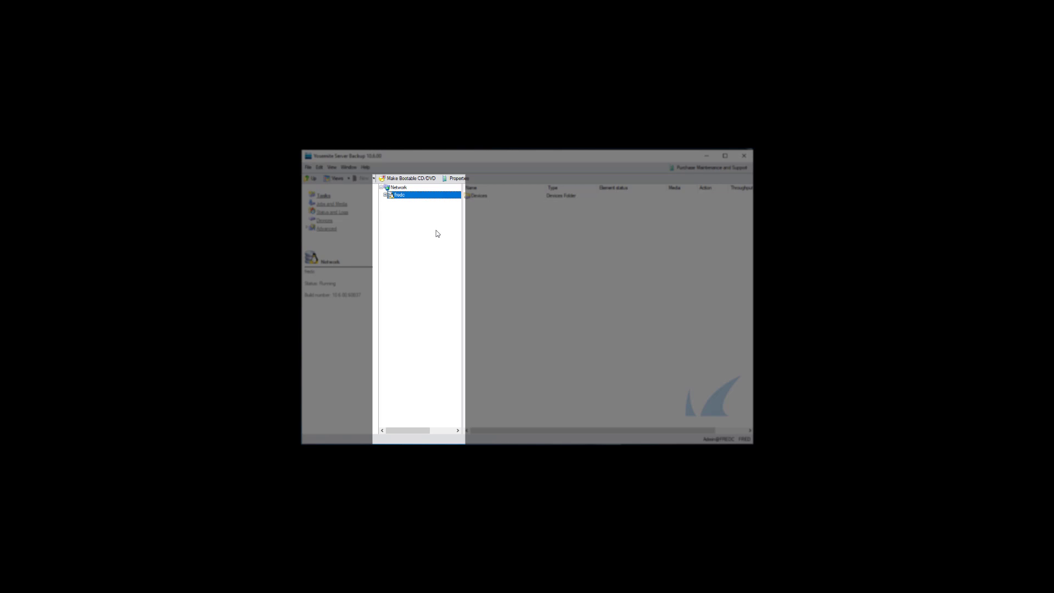
click(385, 195)
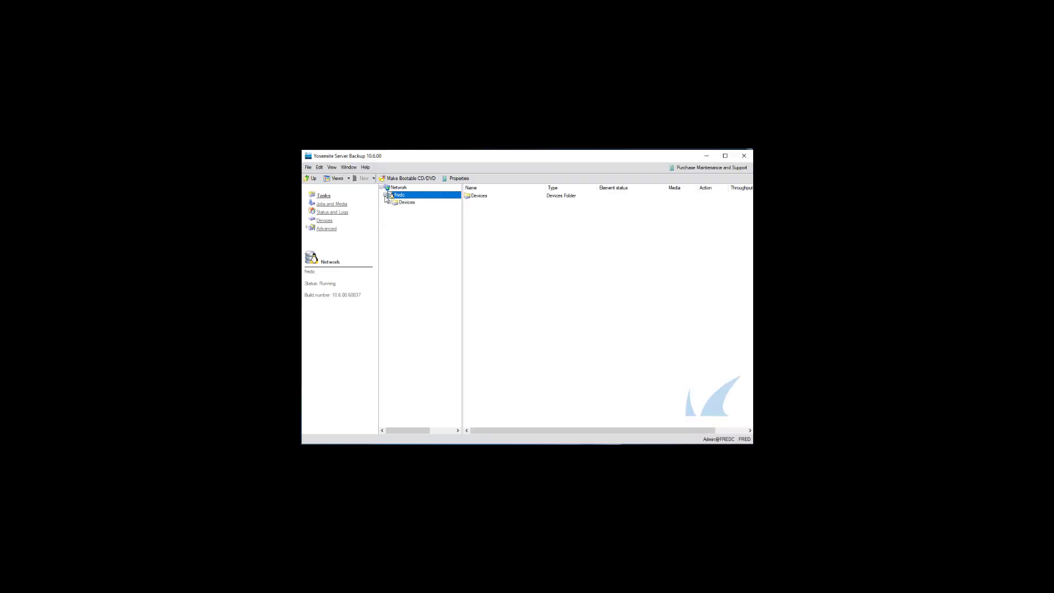
click(389, 202)
click(393, 209)
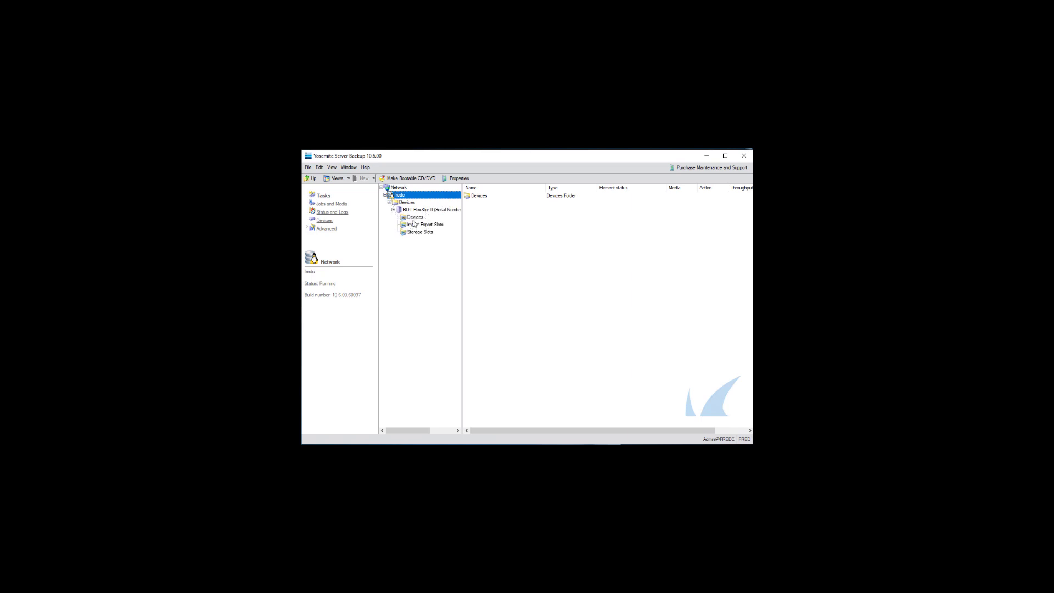
click(414, 217)
click(494, 198)
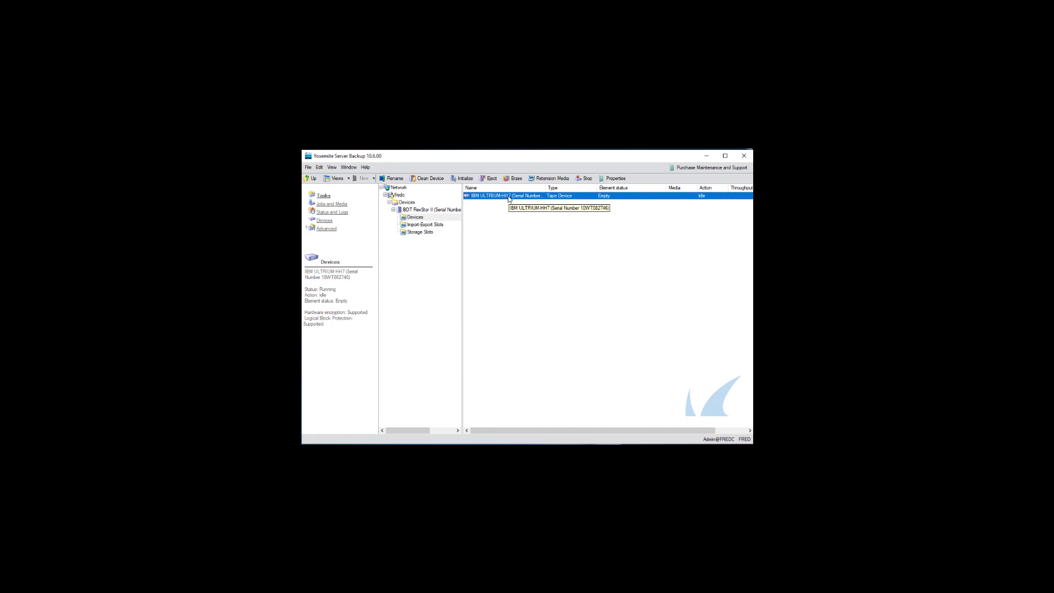
- Review the library's storage slots and import-export slots, and select the tape drive again to see its available actions
click(423, 233)
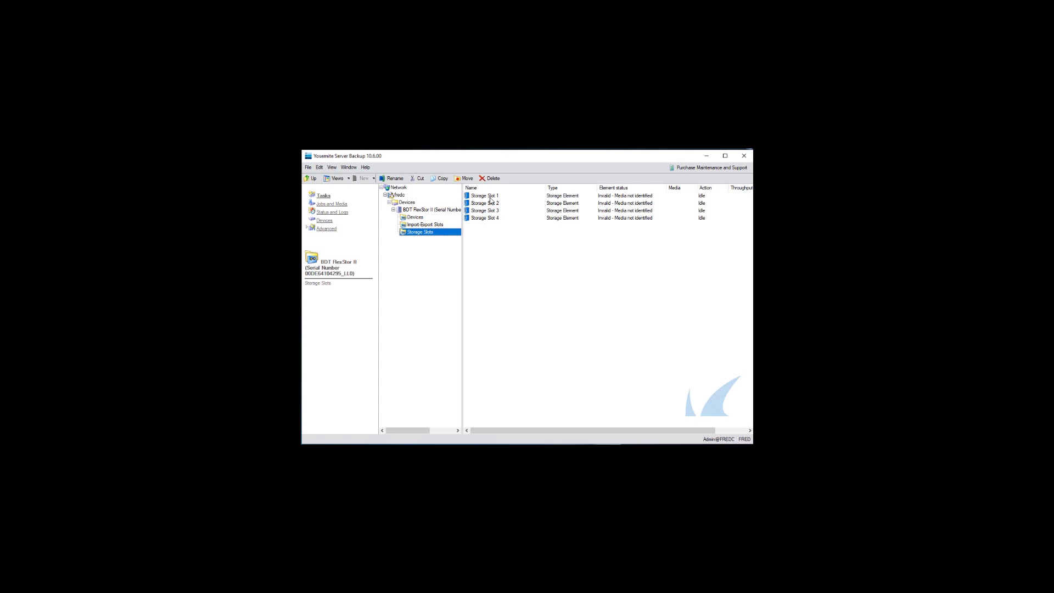
click(416, 224)
click(416, 218)
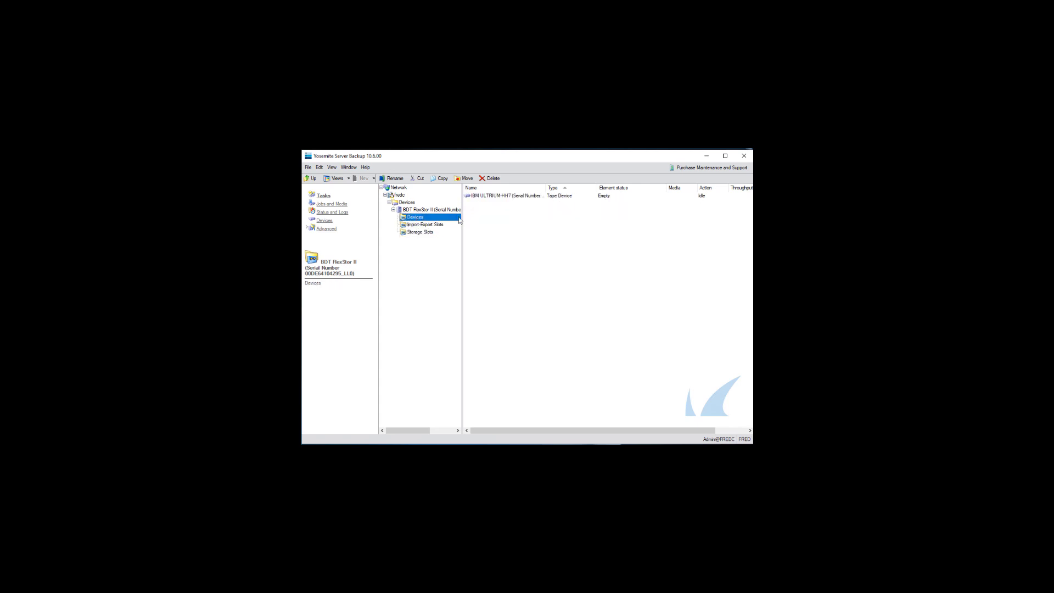
click(486, 196)
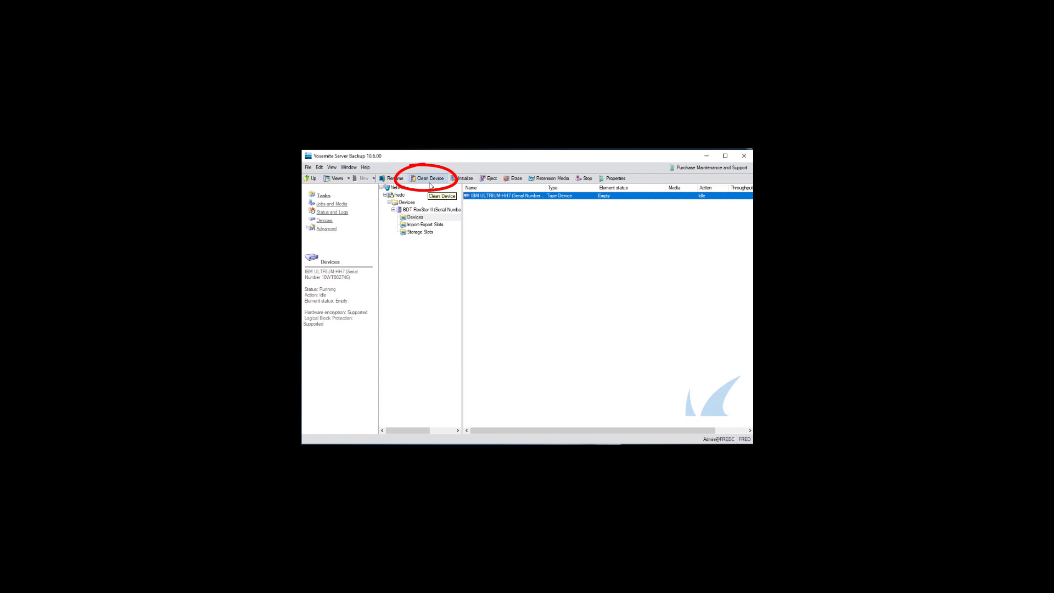
- In the storage slots list, replace the Type column with Media and narrow the Name and Media columns
click(420, 232)
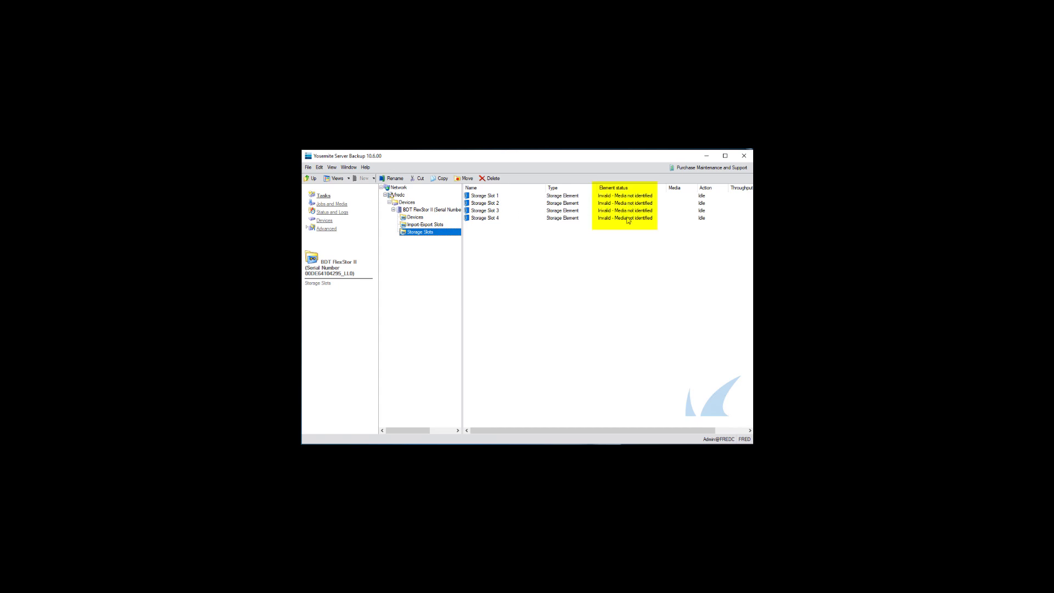
right_click(568, 192)
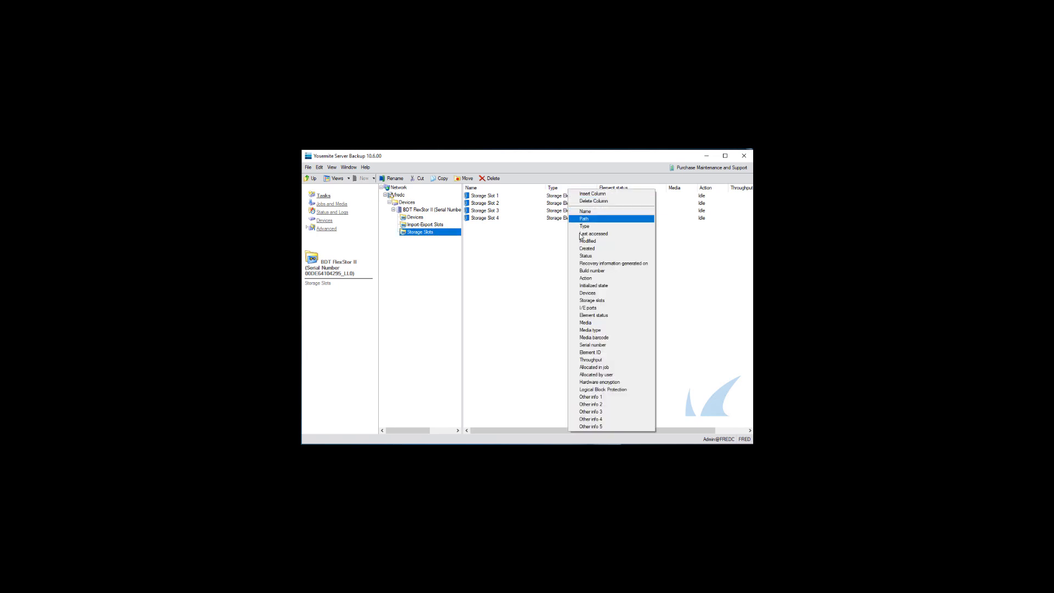
click(586, 323)
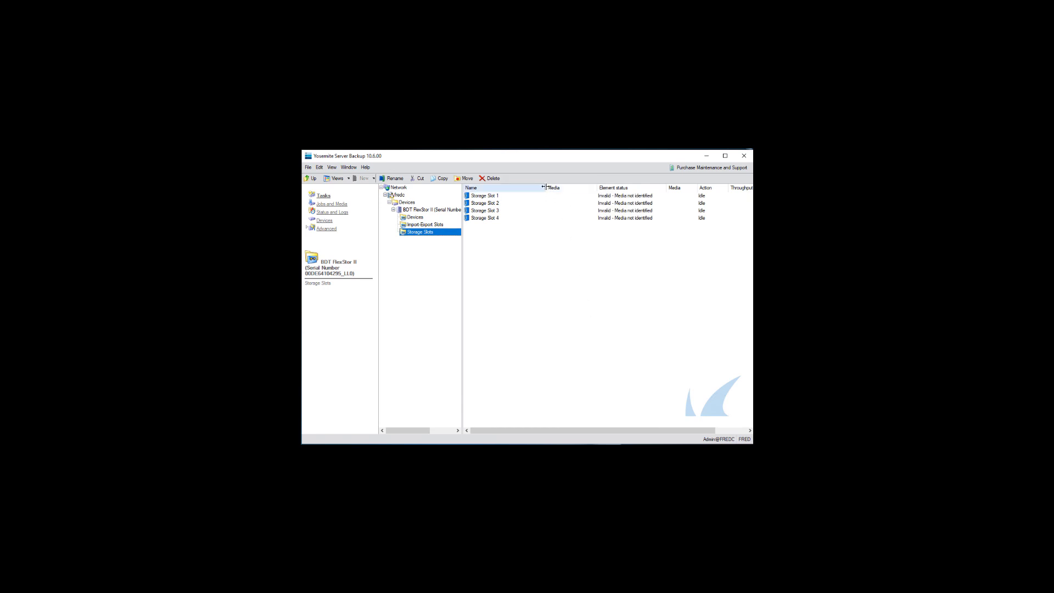
mouse_move(545, 187)
mouse_down()
mouse_move(511, 187)
mouse_move(553, 190)
mouse_up()
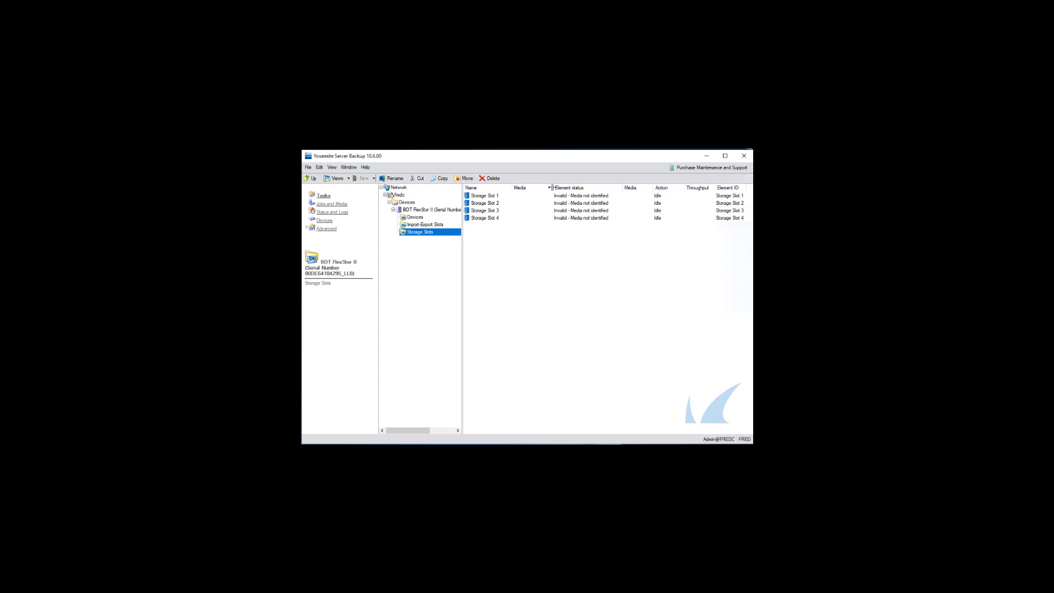
- Delete the duplicate Media column and the Action and Throughput columns from the storage slots list
right_click(644, 191)
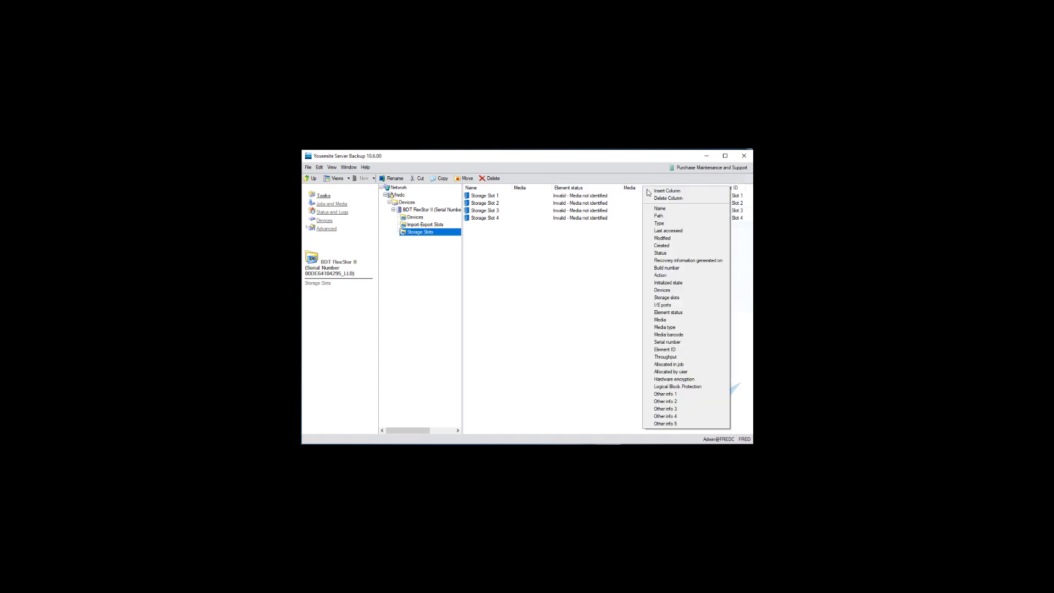
click(644, 198)
click(642, 196)
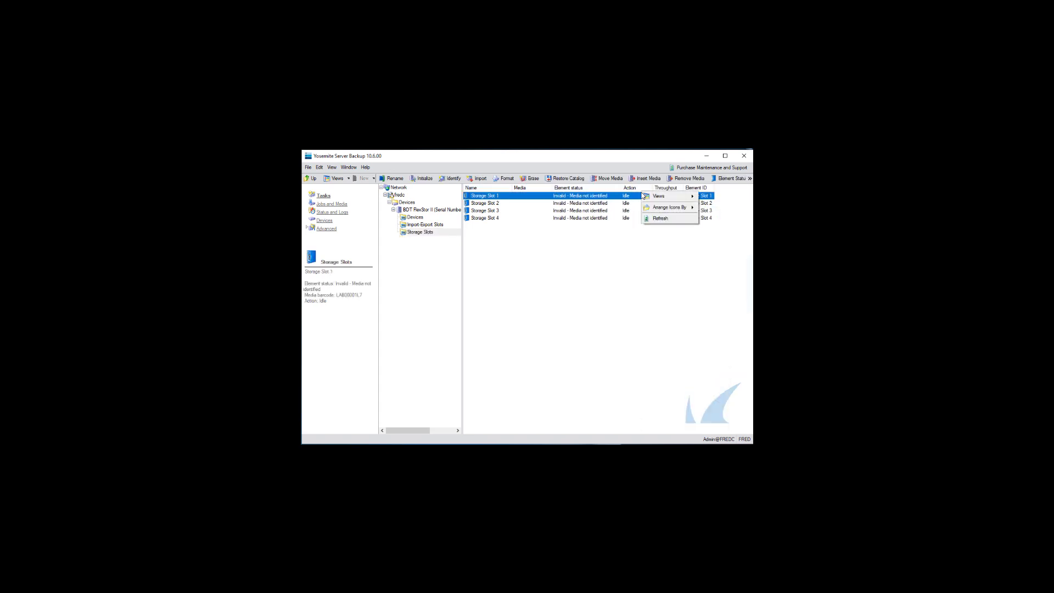
right_click(640, 188)
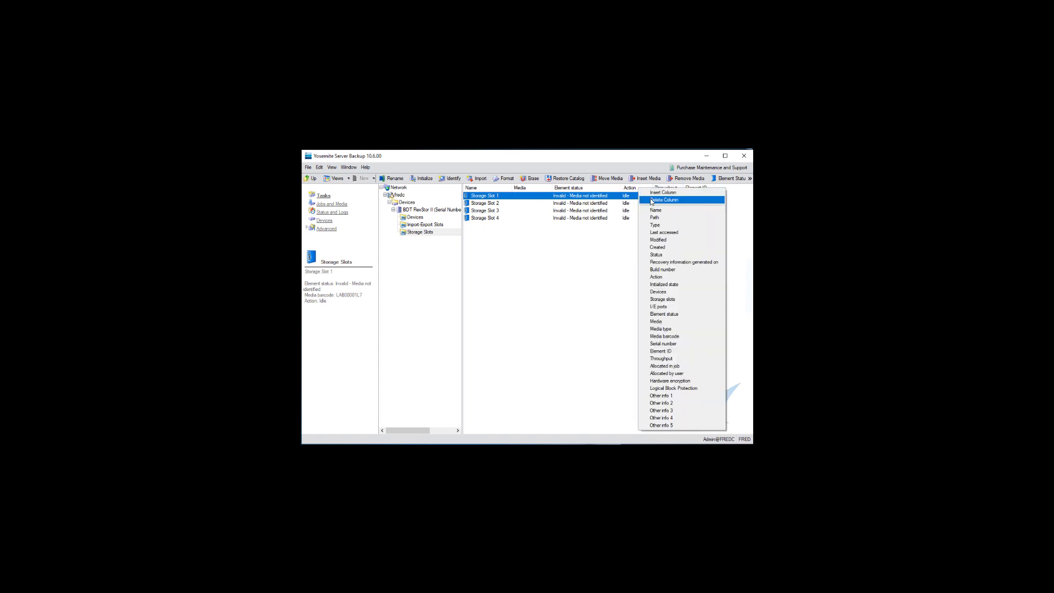
click(659, 200)
right_click(642, 188)
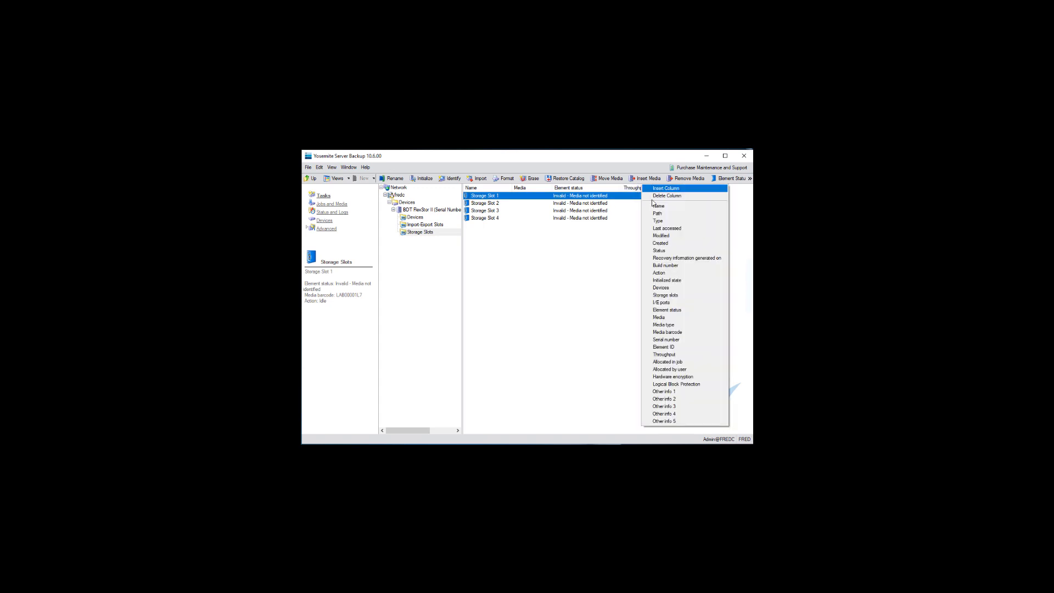
click(667, 200)
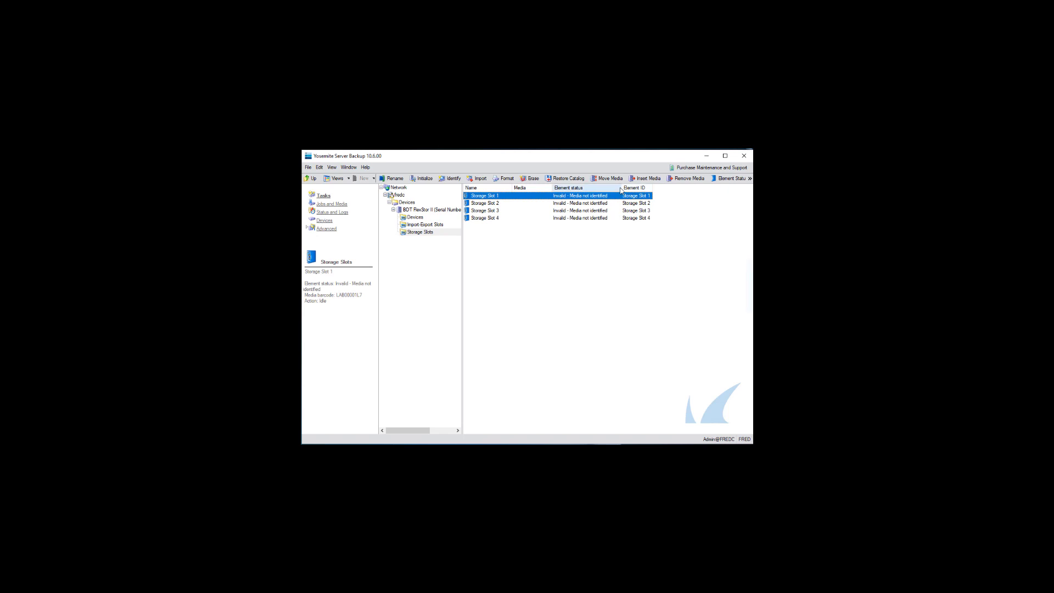
- Widen the Element status column and sort the storage slots by Element ID in ascending order
drag(621, 187, 701, 188)
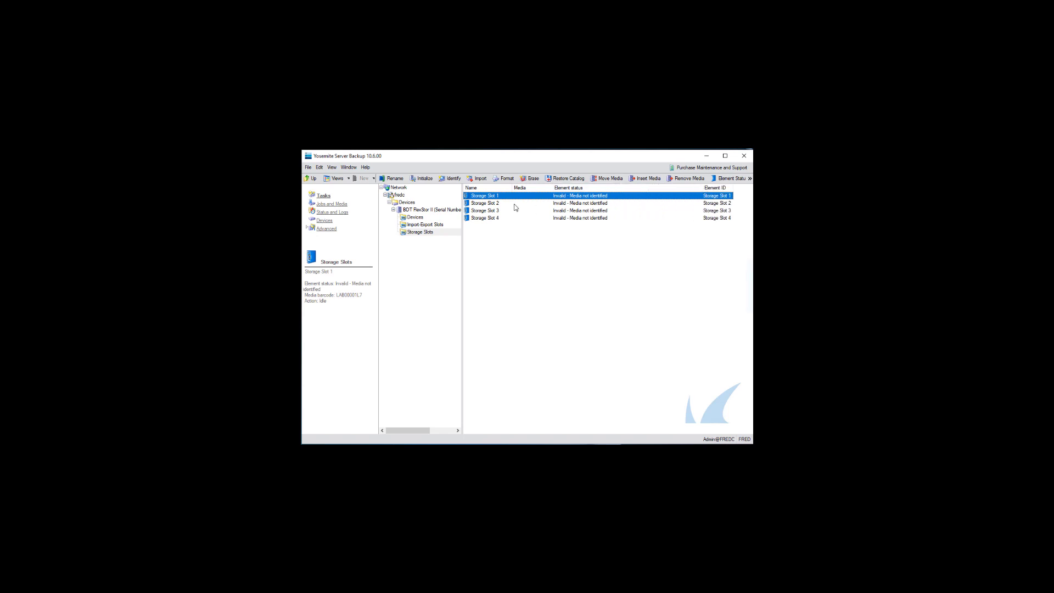
click(489, 189)
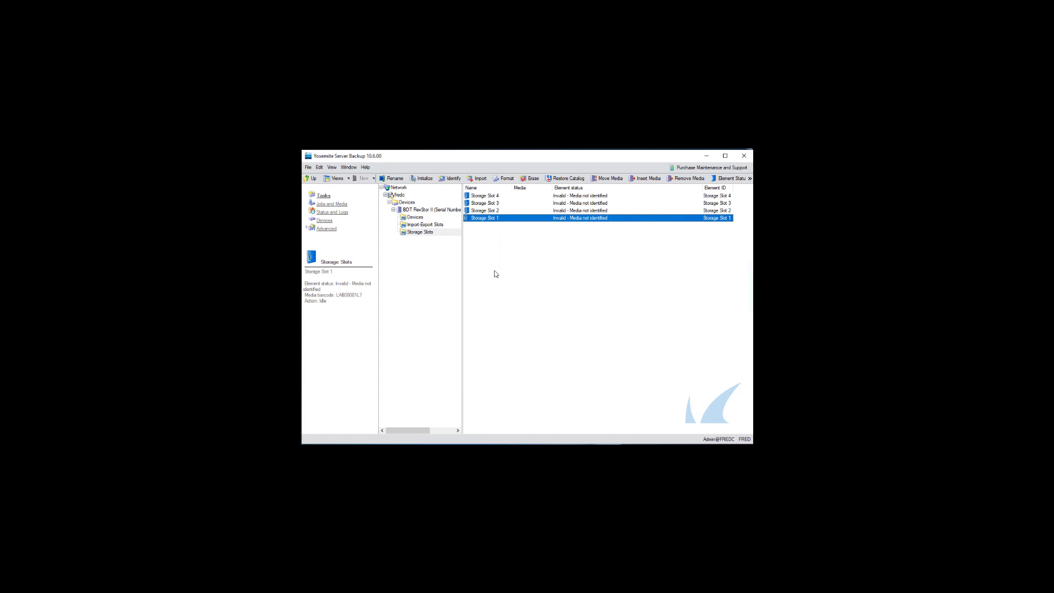
click(714, 188)
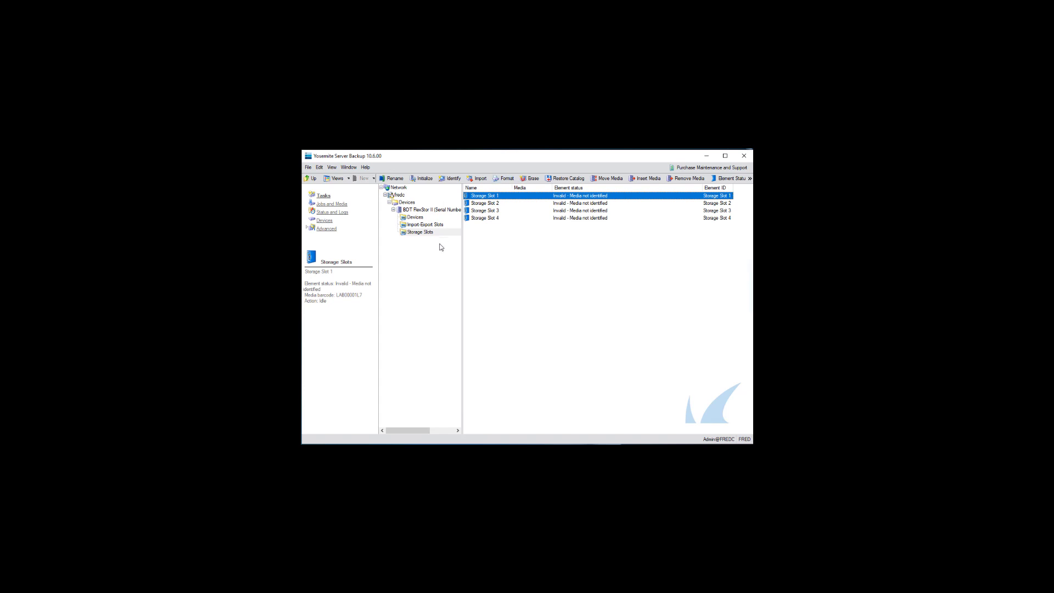
- Format the media in Storage Slots 1 to 4 as New Media in \Home\Admin\Formatted Media, and close the job status window
click(421, 232)
click(477, 196)
shift+click(494, 218)
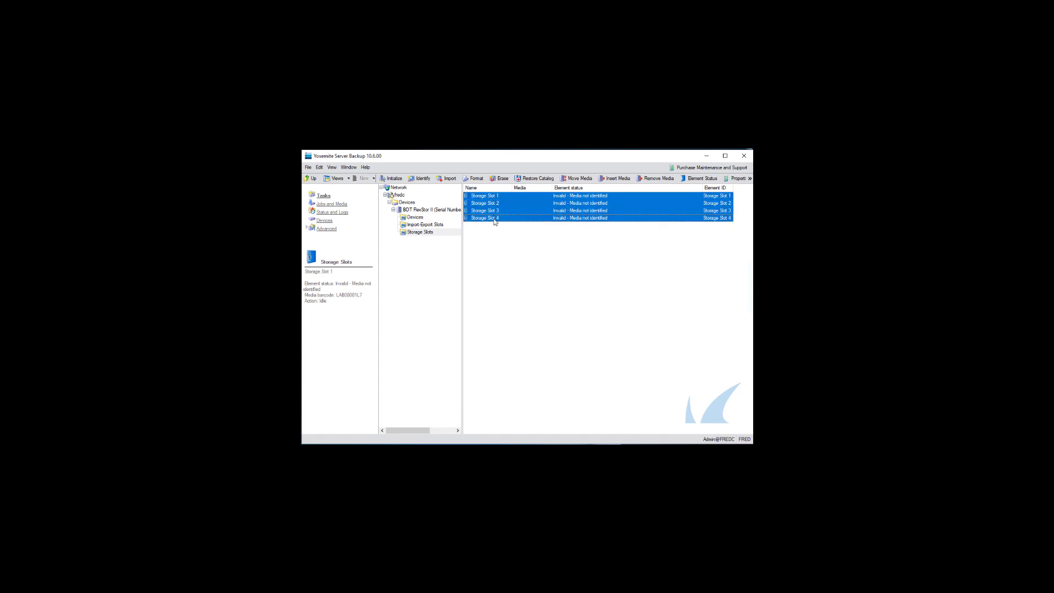
click(472, 180)
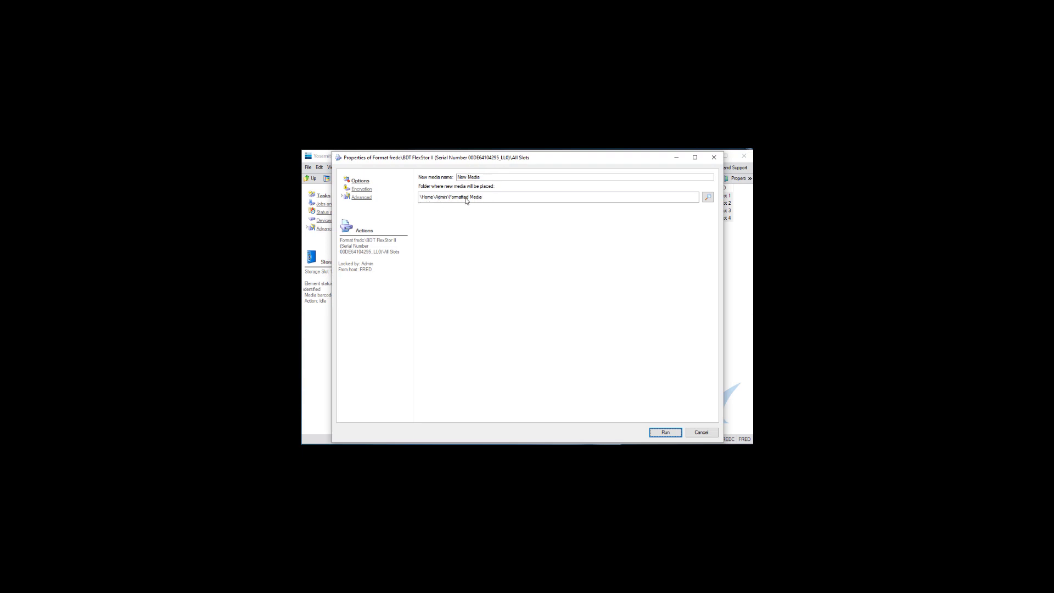
click(666, 432)
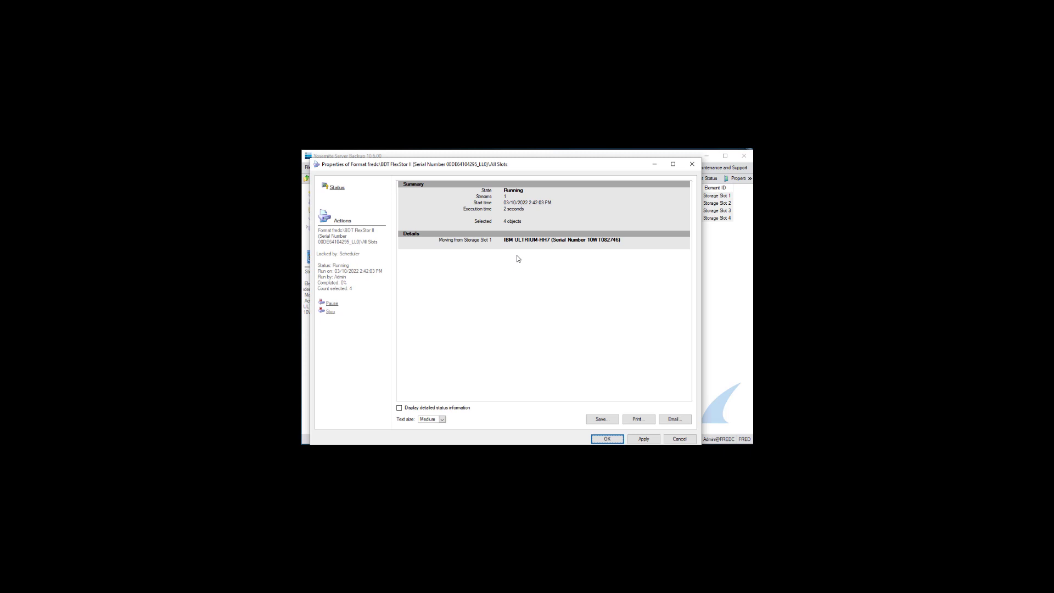
click(607, 438)
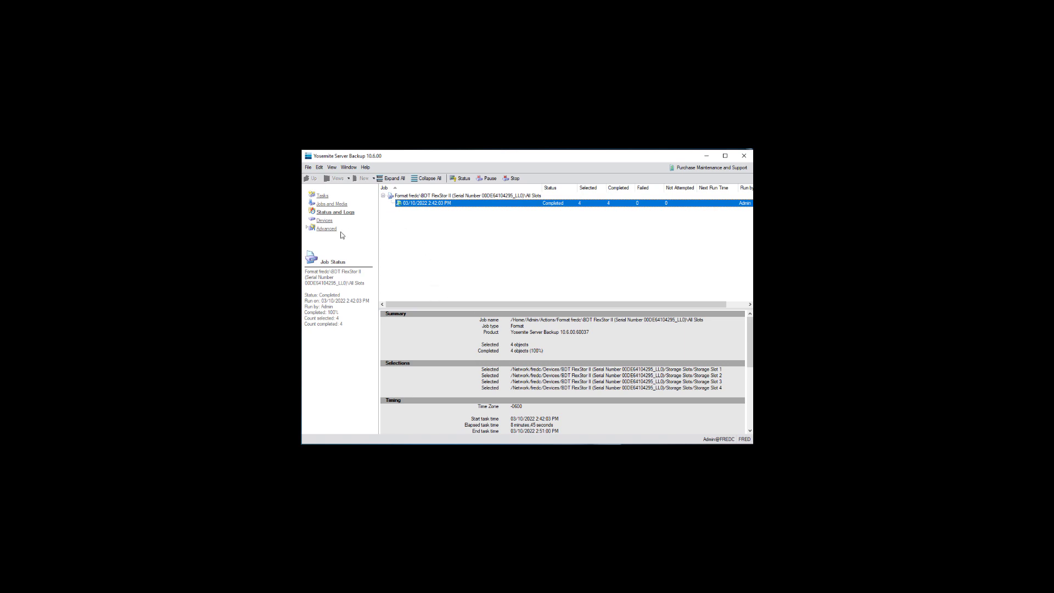
- Check the formatted media in the library's storage slots and in the Formatted Media folder under Admin
click(325, 222)
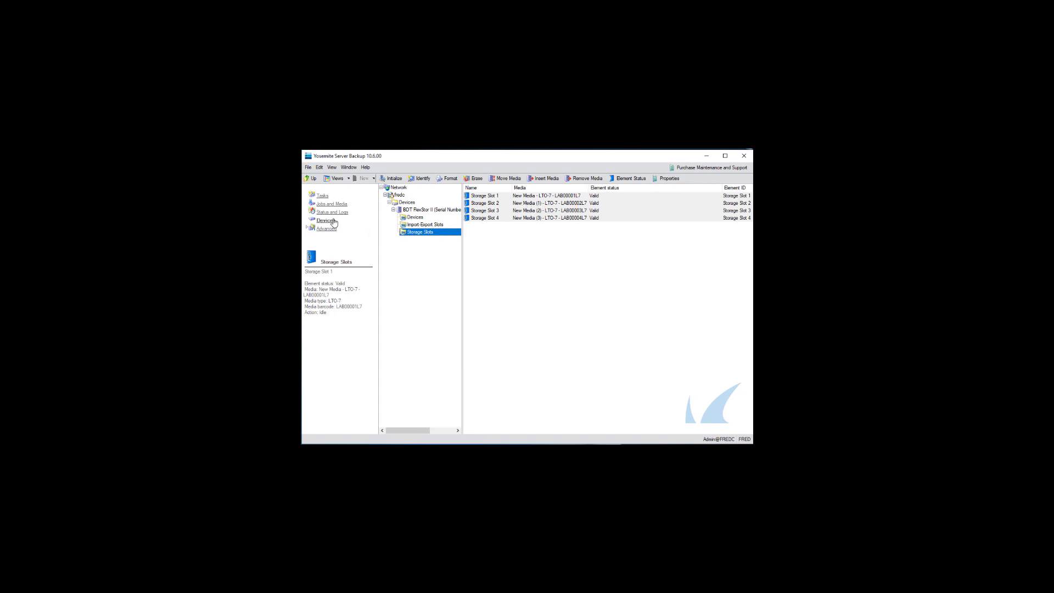
click(325, 204)
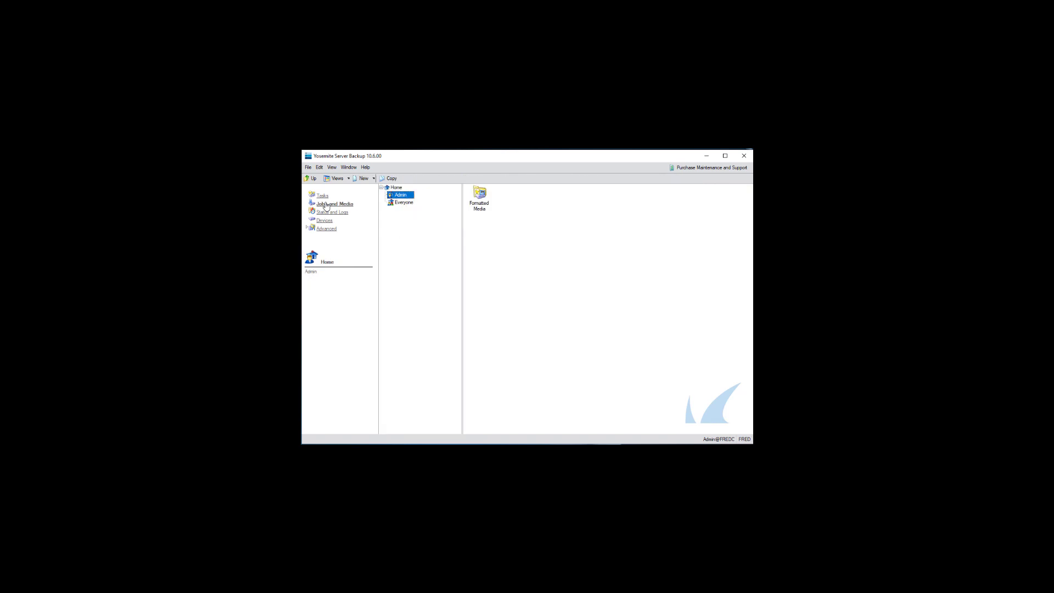
click(391, 197)
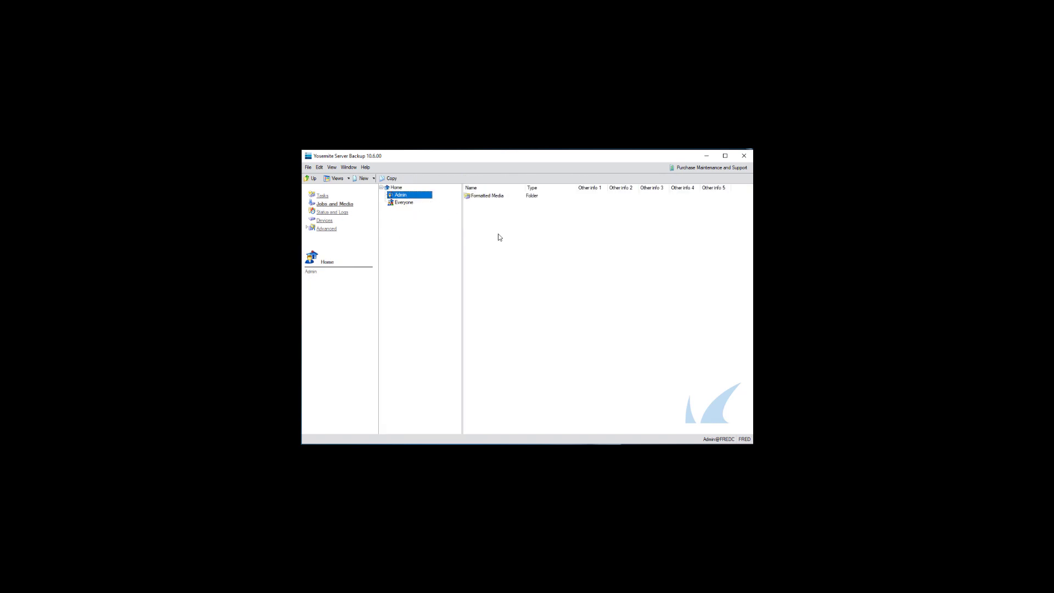
double_click(487, 197)
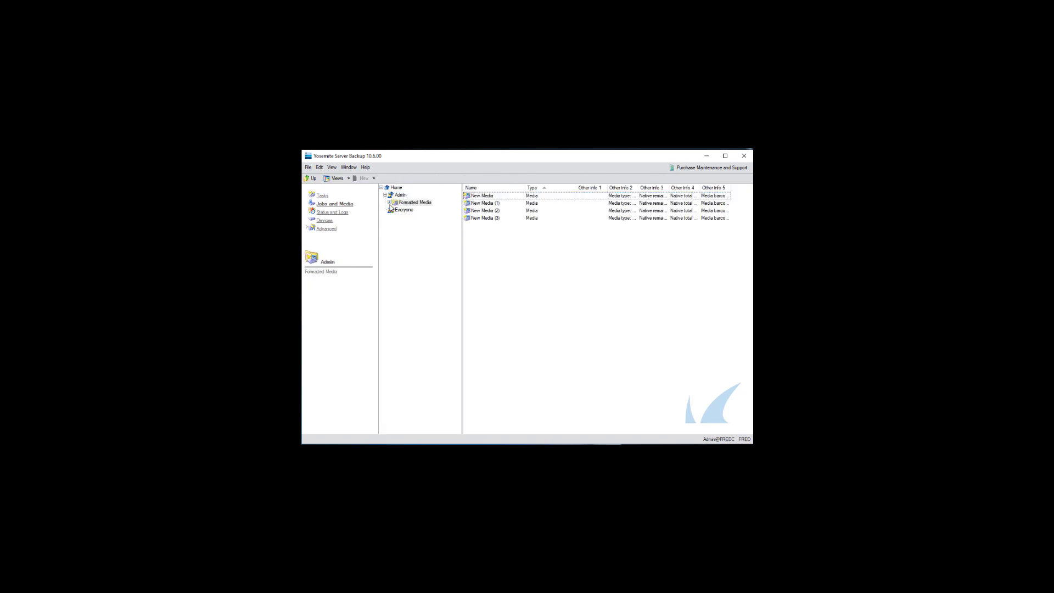
click(389, 202)
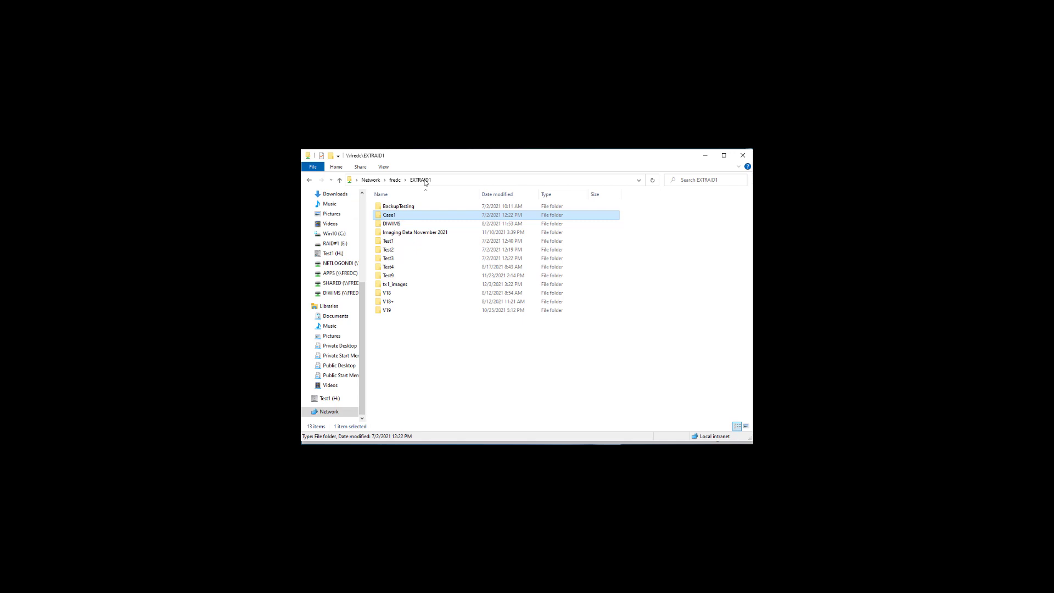
- In File Explorer, view the properties of the Case1 folder in the EXTRAID1 share to check its size
right_click(393, 217)
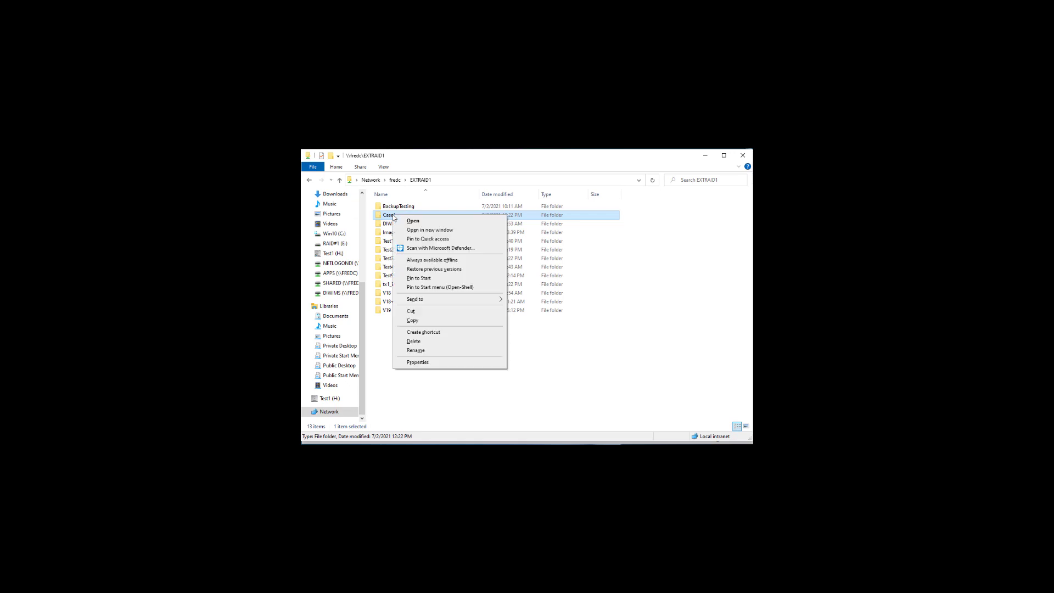
click(428, 365)
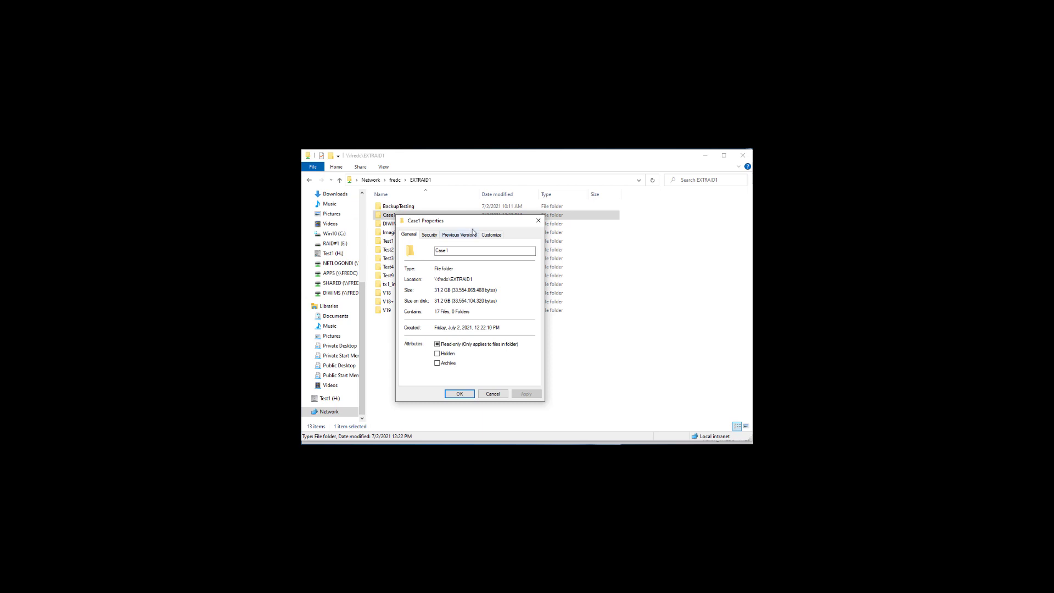
drag(469, 224, 661, 259)
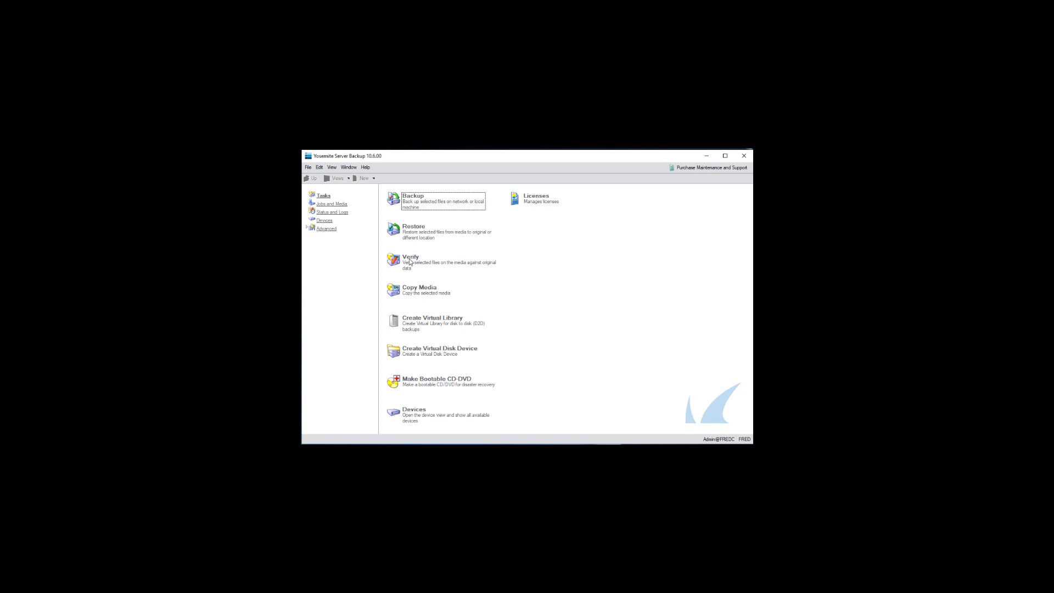
- In Yosemite Server Backup, create a new backup job named Case1 Backup Job
click(411, 208)
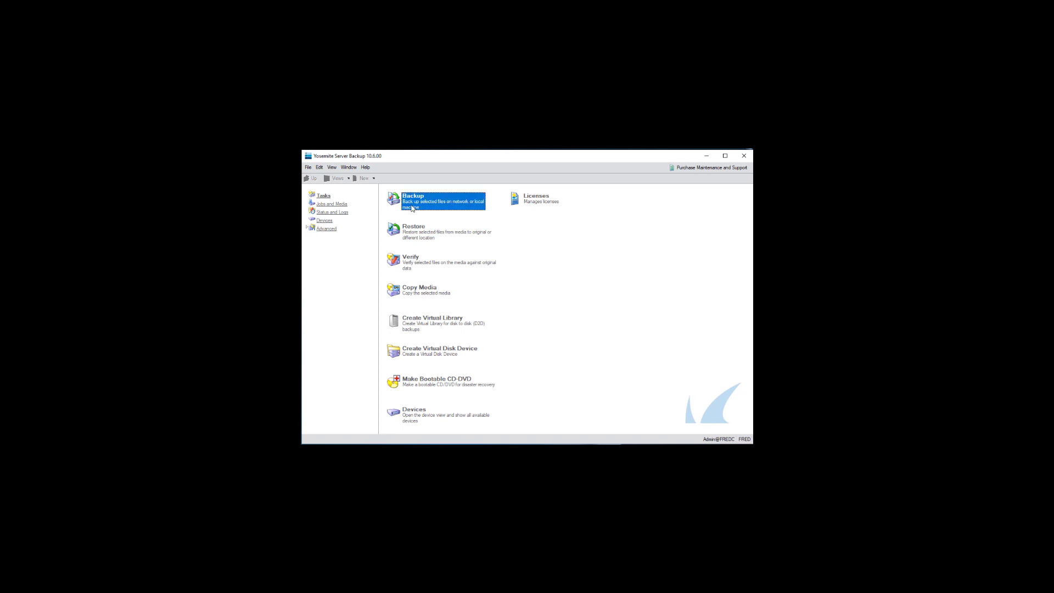
double_click(412, 208)
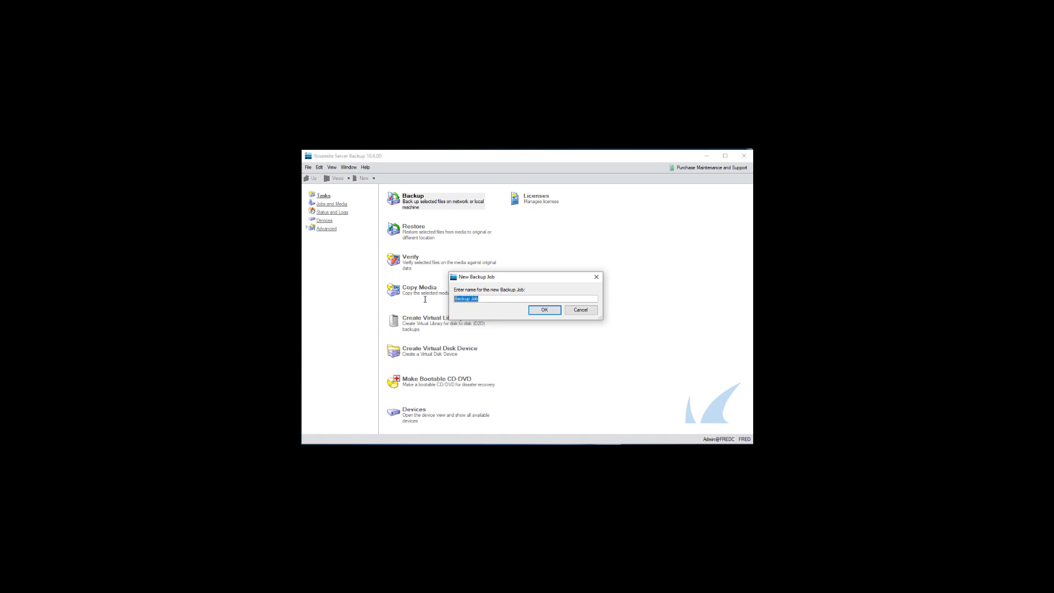
text(z)
key(BackSpace)
text(Case1)
click(535, 311)
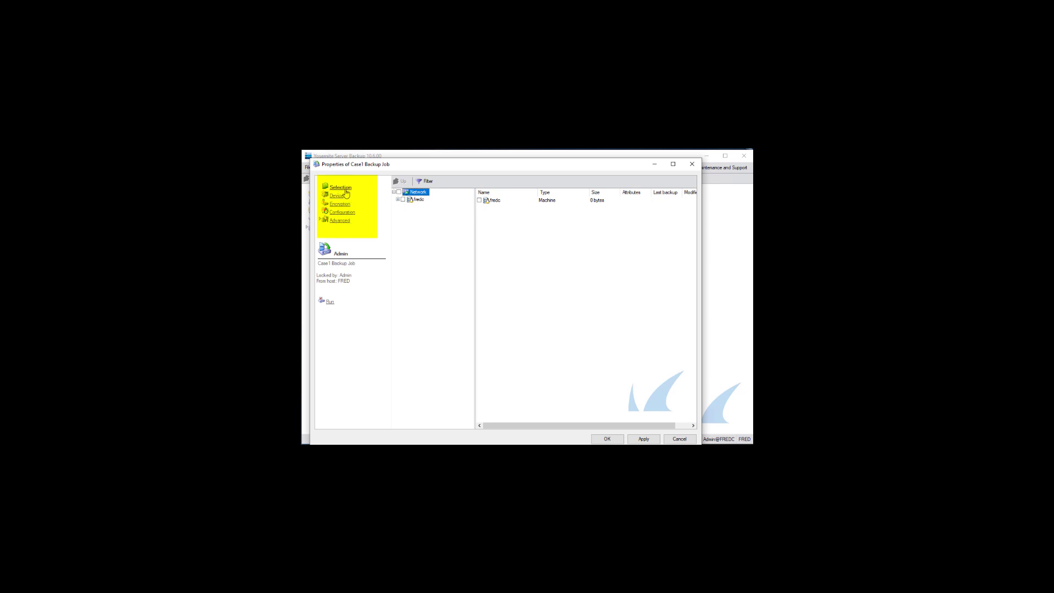
- Select the Case1 folder under mnt/extraids/EXTRAID1 in the fredc file systems as the data for the job to back up
click(398, 200)
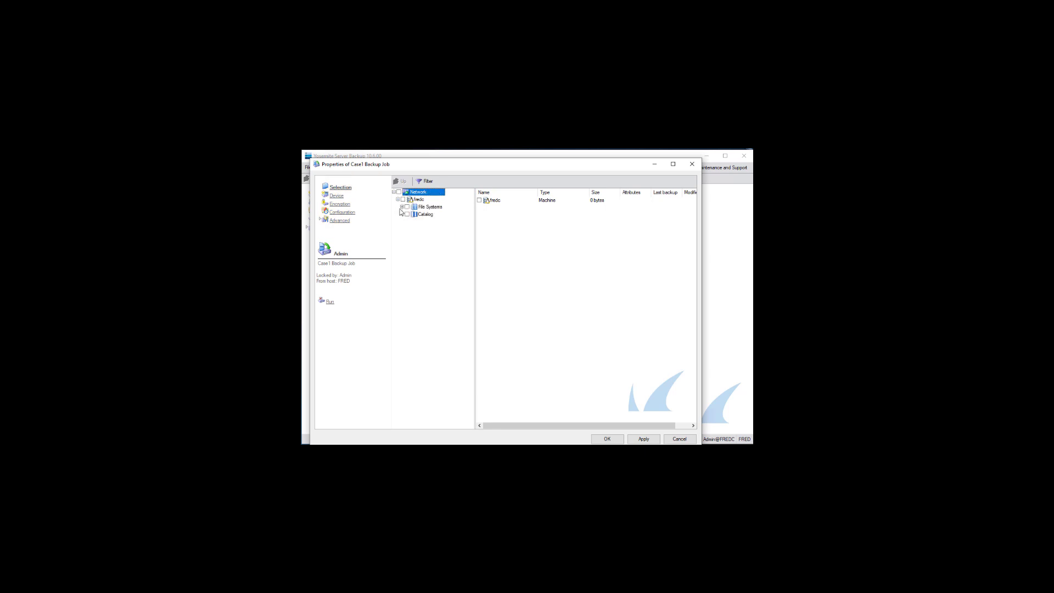
click(403, 208)
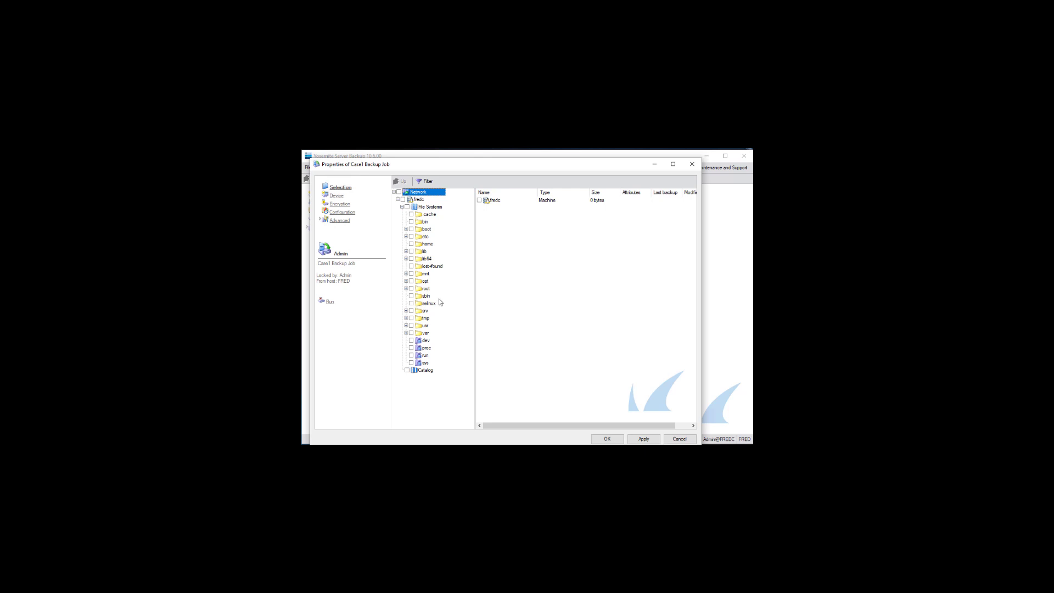
click(406, 274)
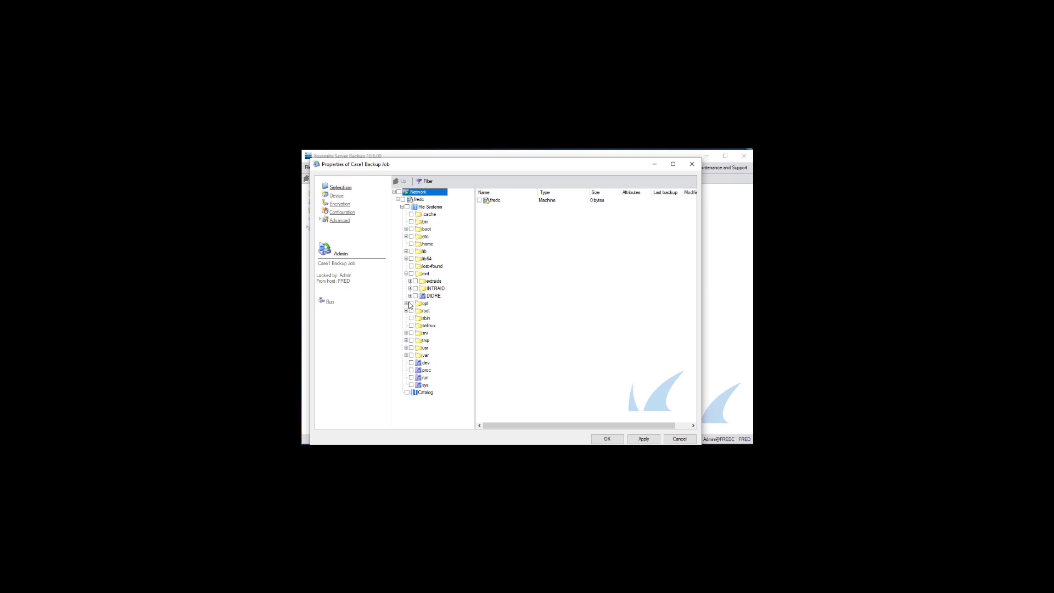
click(410, 281)
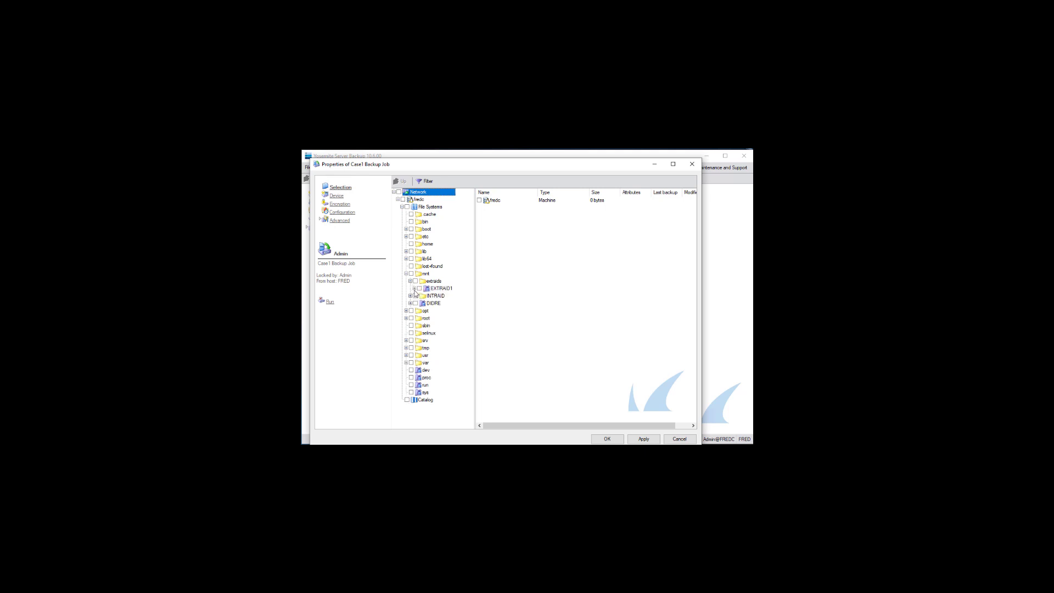
click(414, 288)
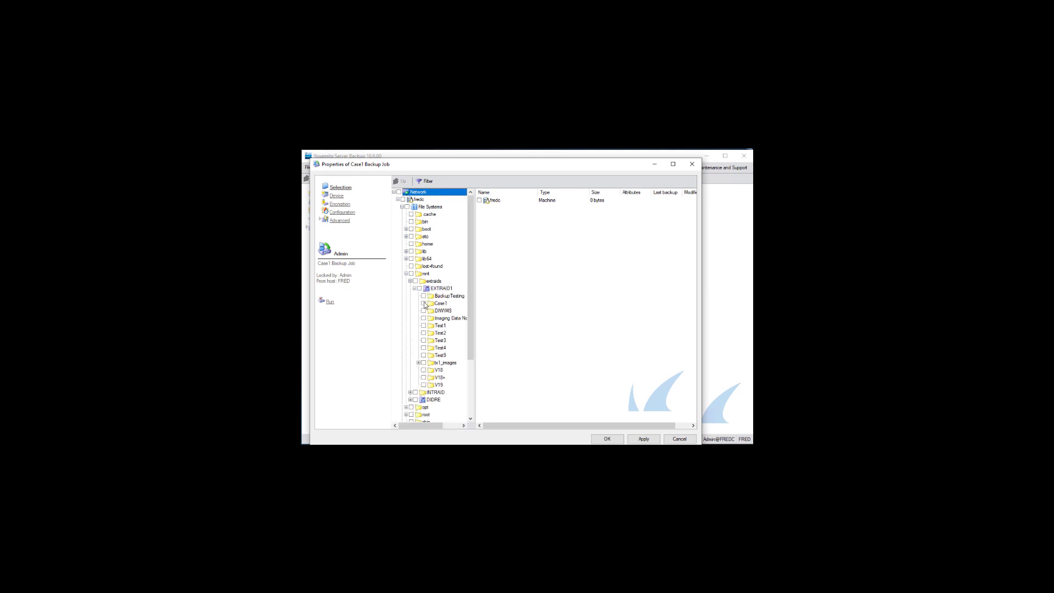
click(424, 304)
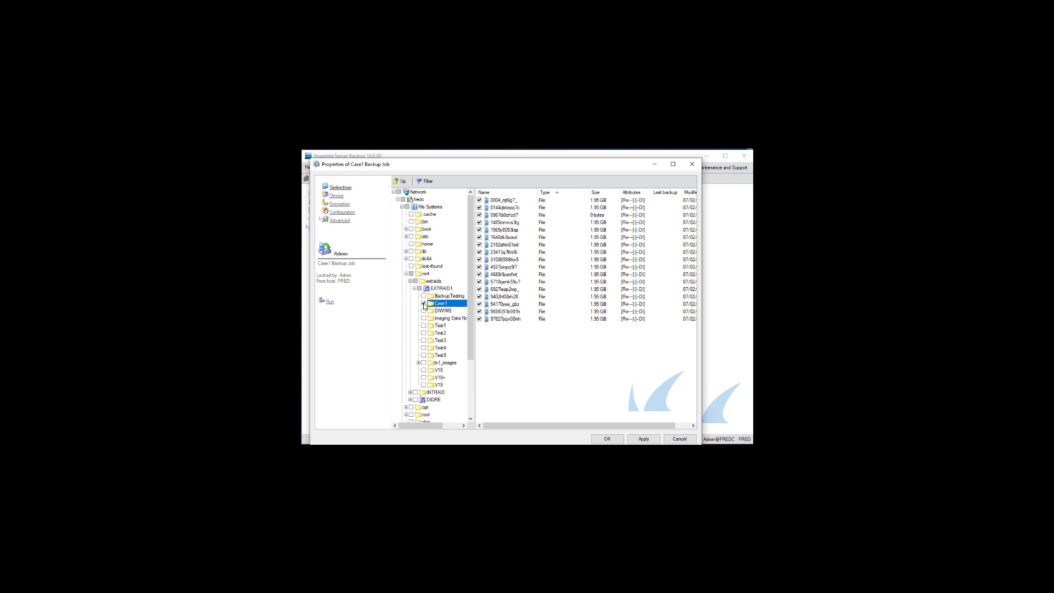
- Assign the IBM ULTRIUM-HH7 tape drive as the job's backup device, and open the job's encryption settings
click(338, 197)
click(401, 212)
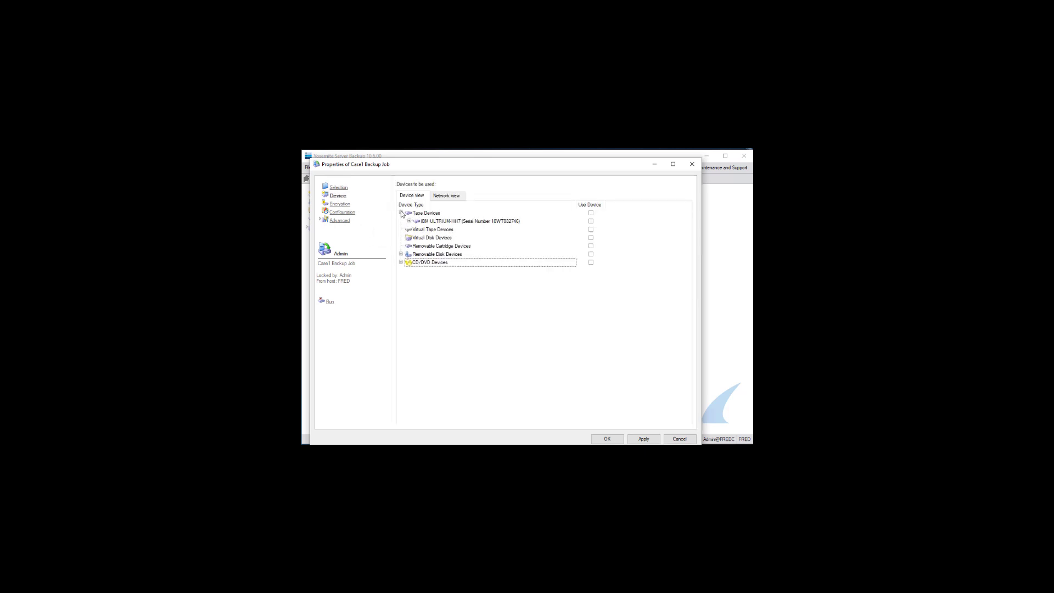
click(437, 223)
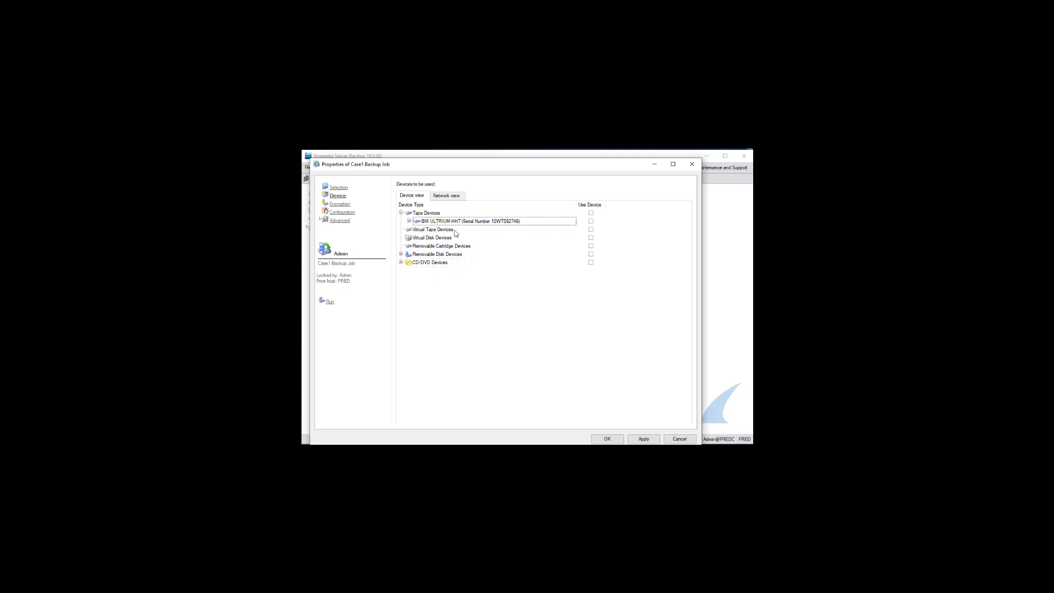
click(590, 223)
click(341, 204)
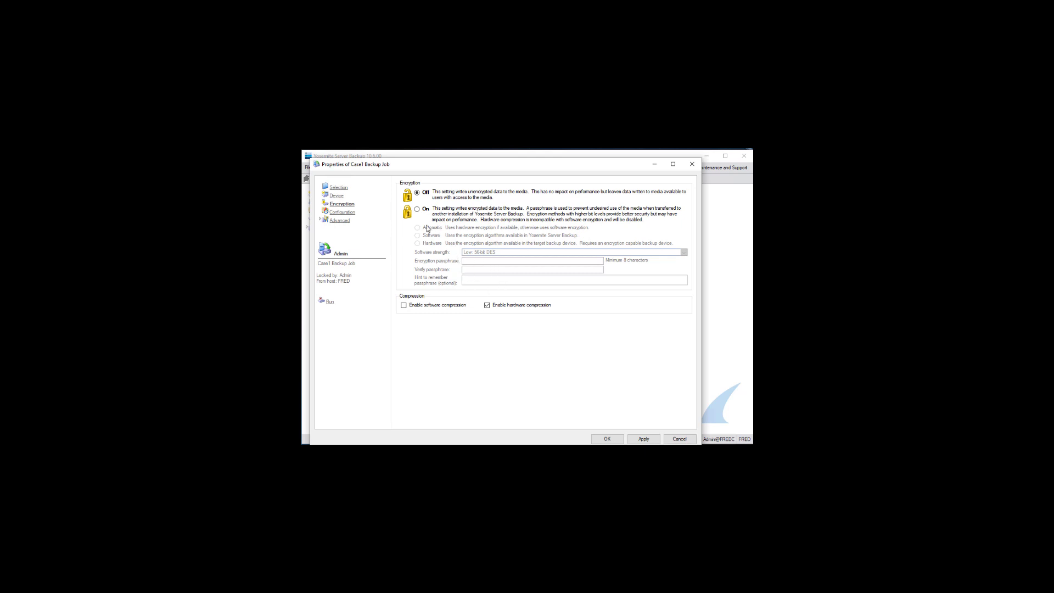
- Configure the job to run on selected days and schedule a daily run on May 3, 2022
click(342, 212)
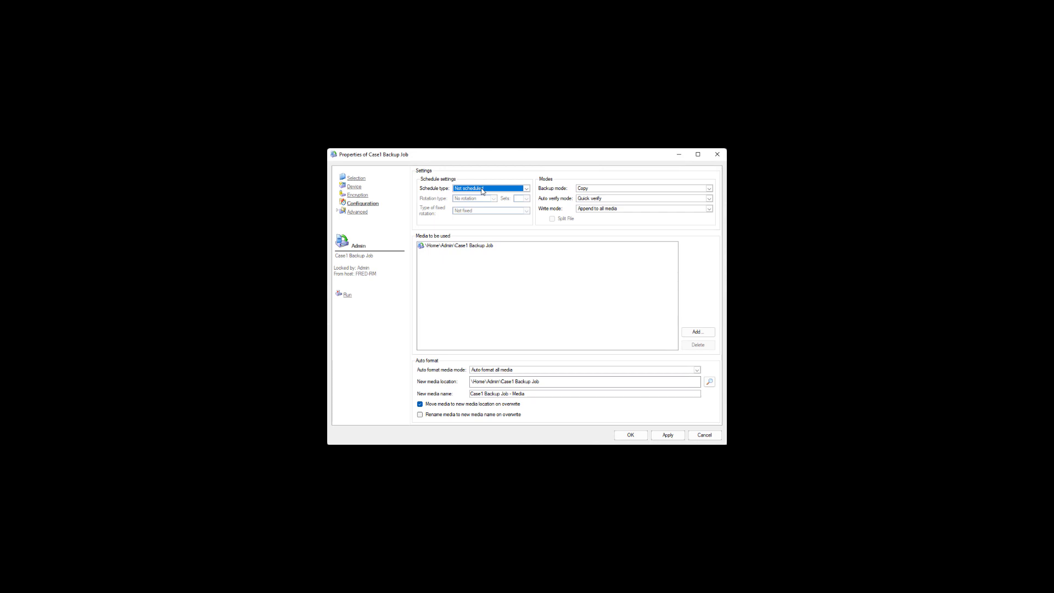
click(526, 190)
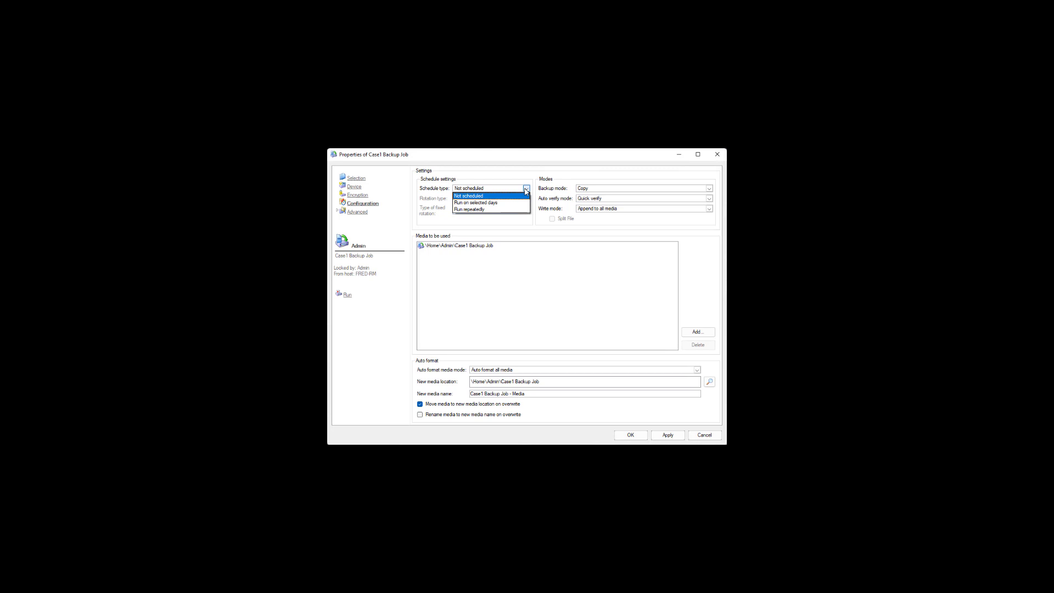
click(504, 203)
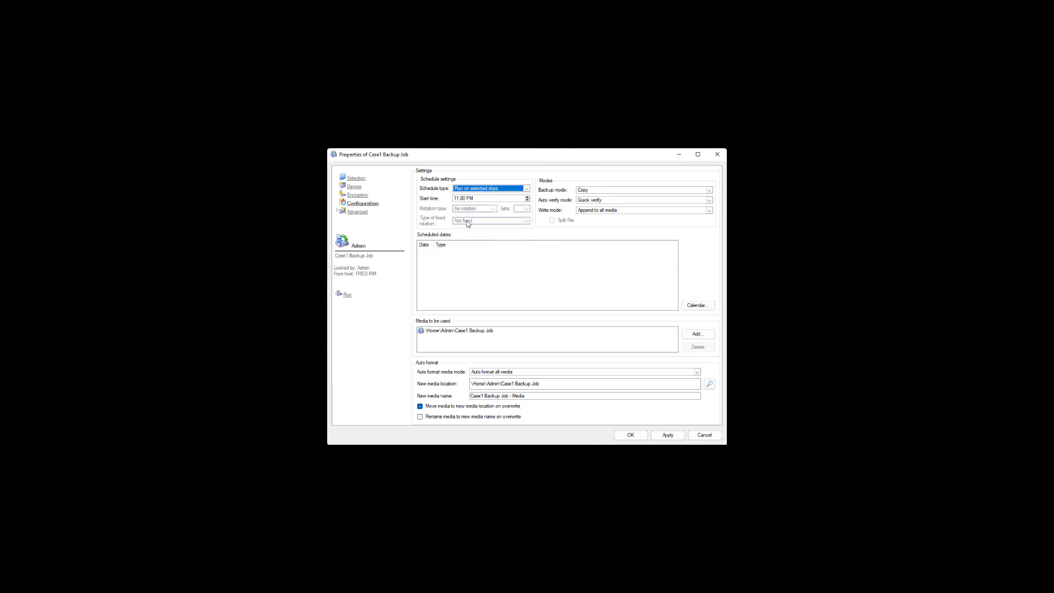
click(703, 309)
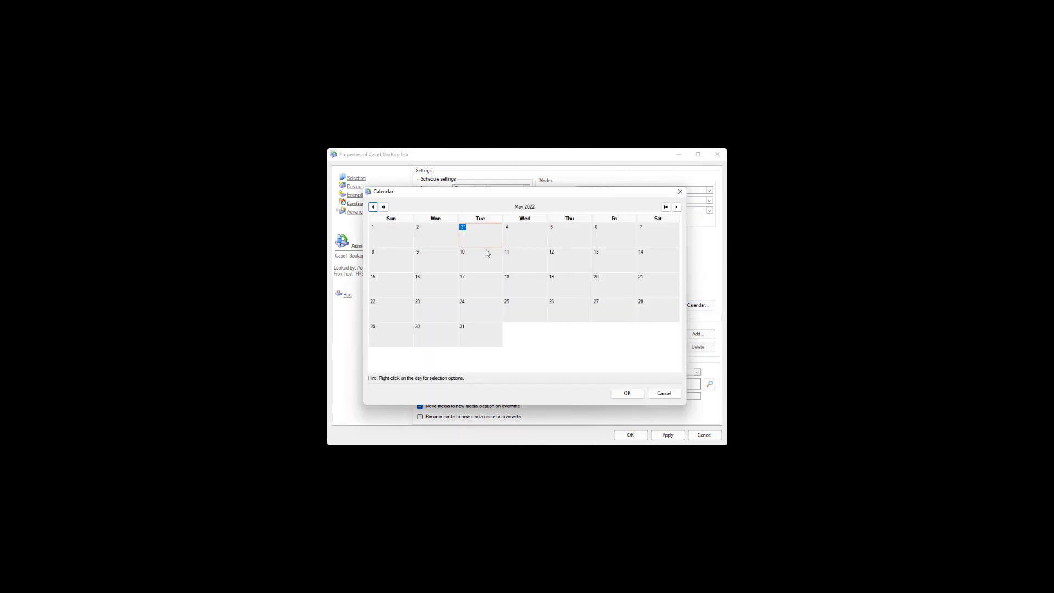
right_click(475, 236)
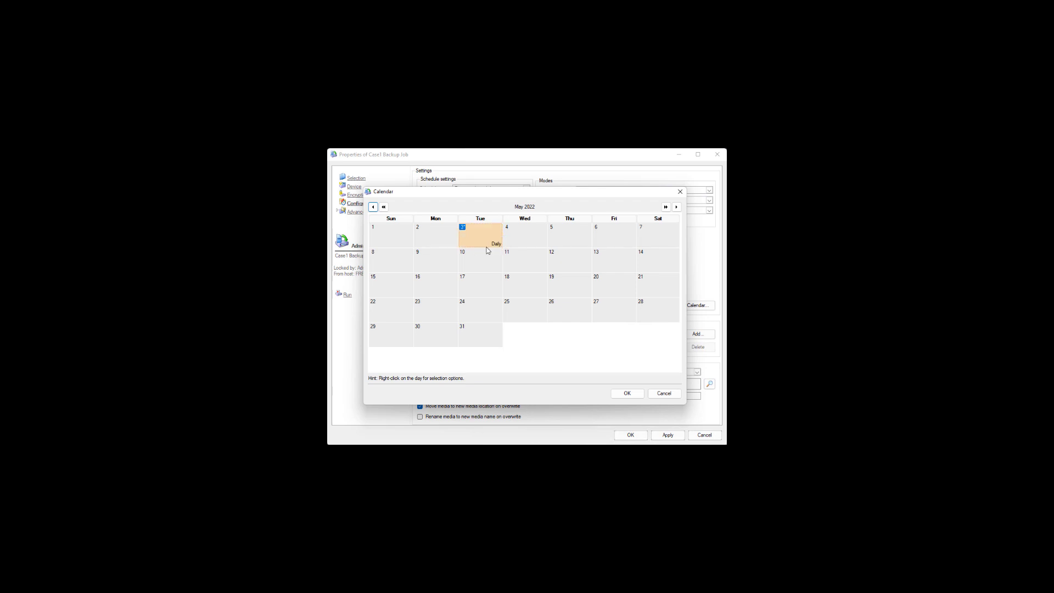
click(629, 394)
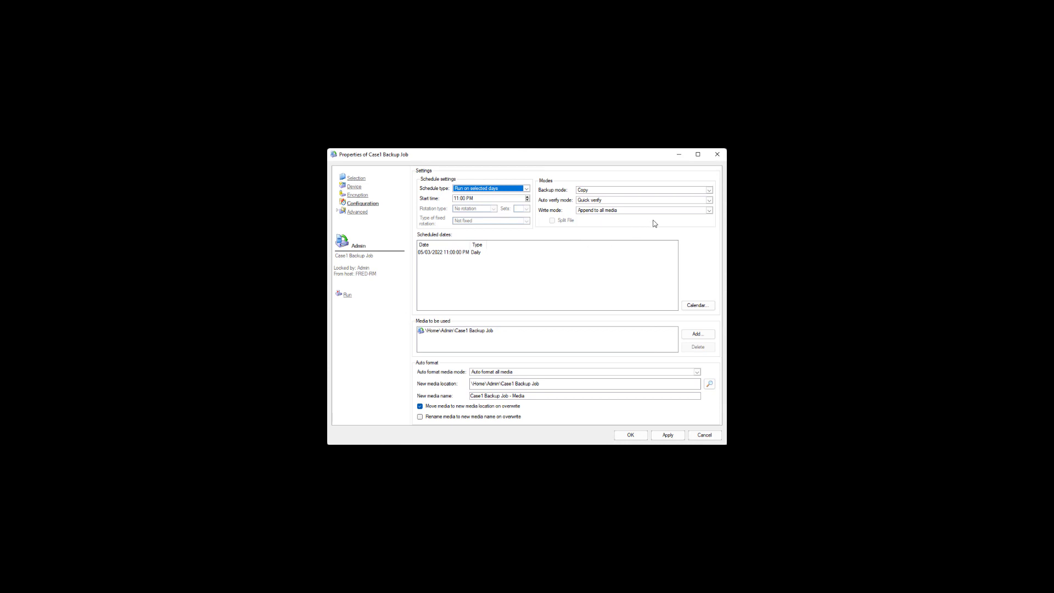
- Review the available options for the job's backup mode, auto verify mode and write mode
click(709, 190)
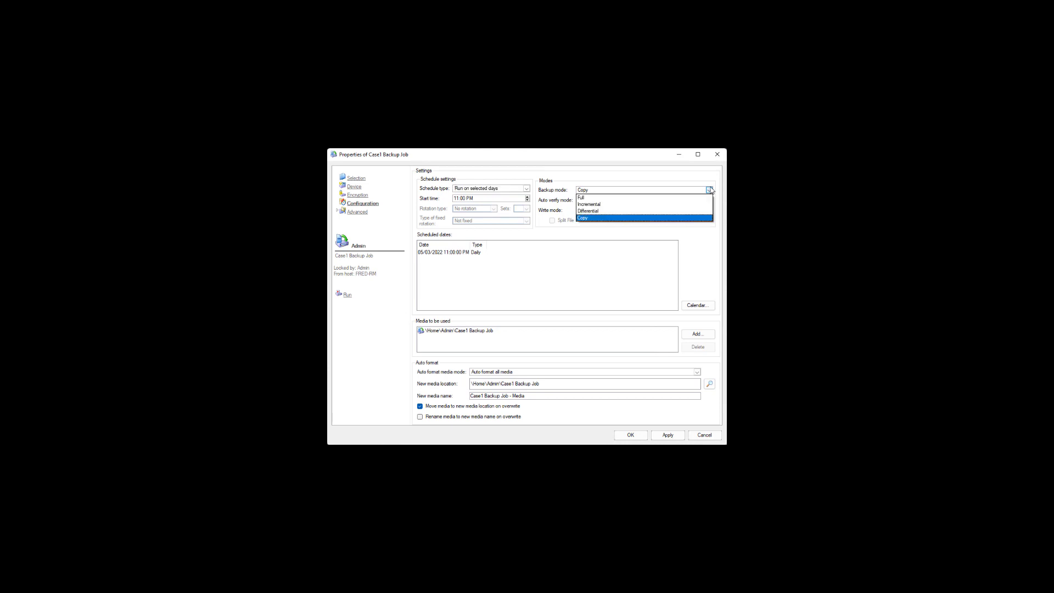
click(719, 206)
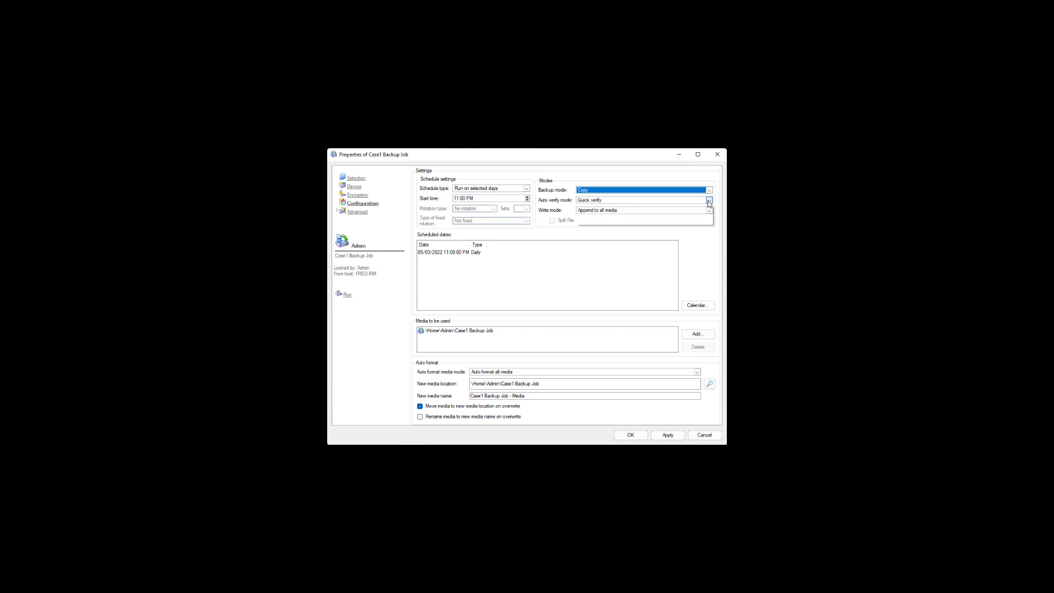
click(708, 201)
click(709, 202)
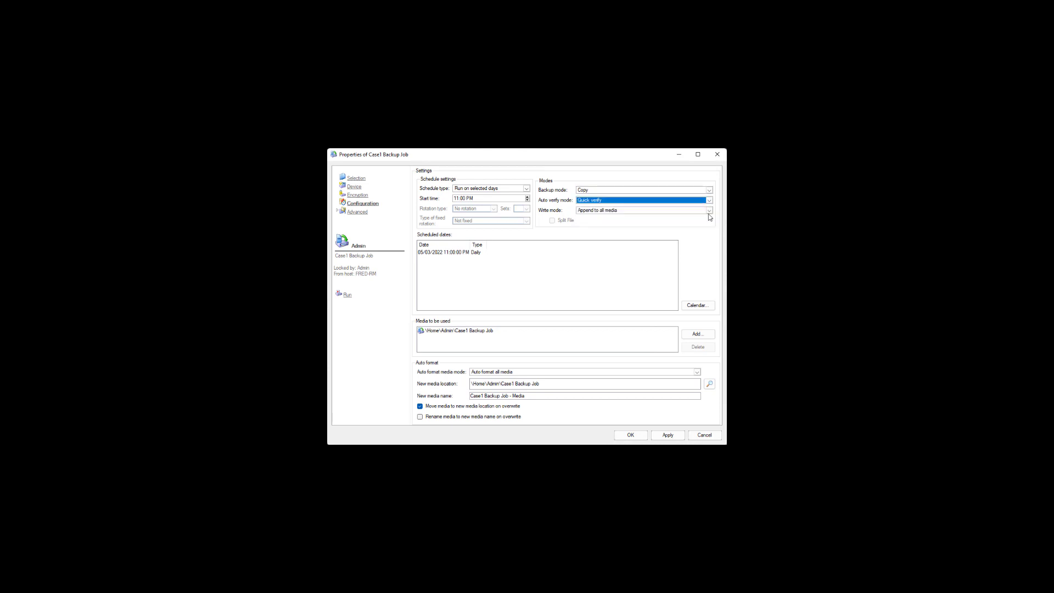
click(709, 213)
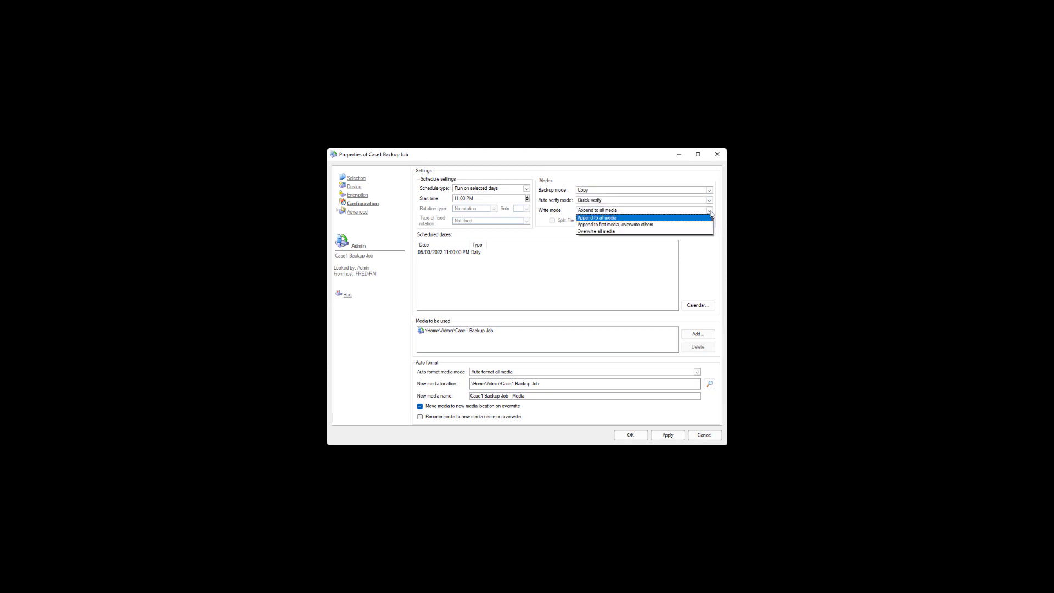
click(716, 181)
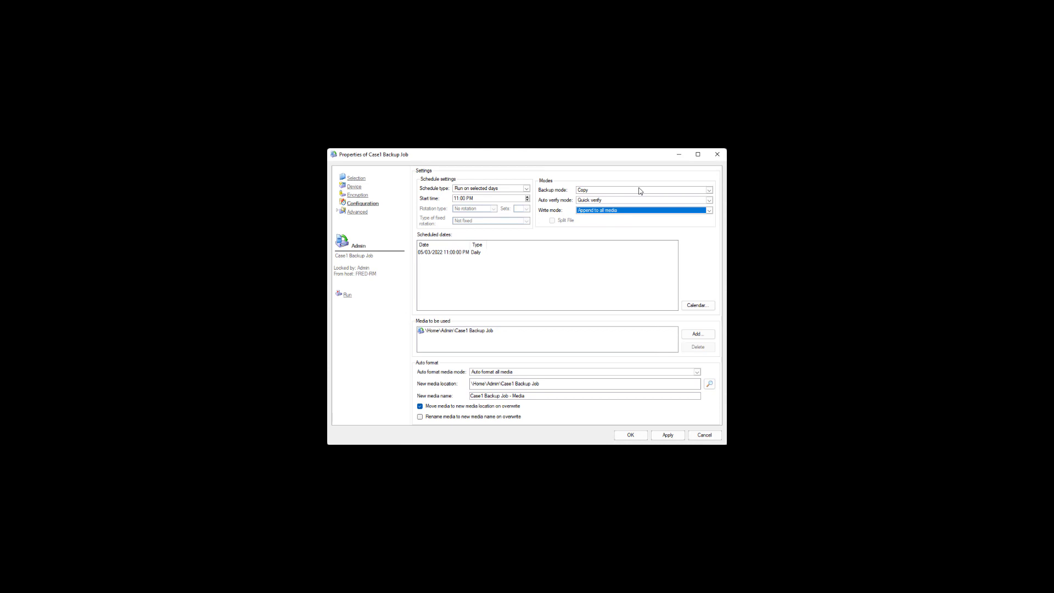
- Choose Copy as the job's backup mode and set its auto verify mode to Full verify
click(709, 189)
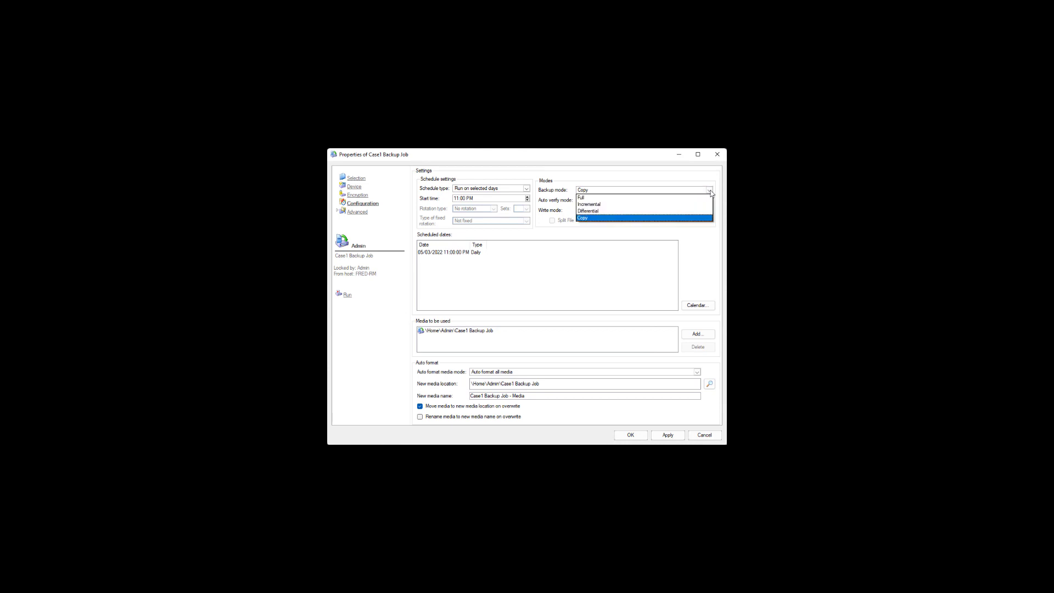
click(652, 219)
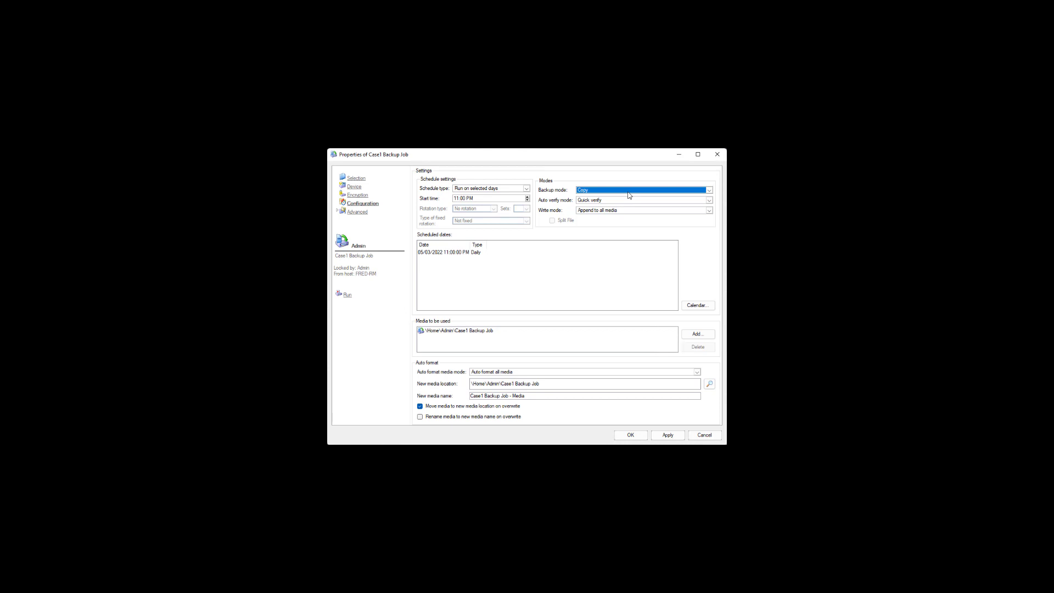
click(709, 208)
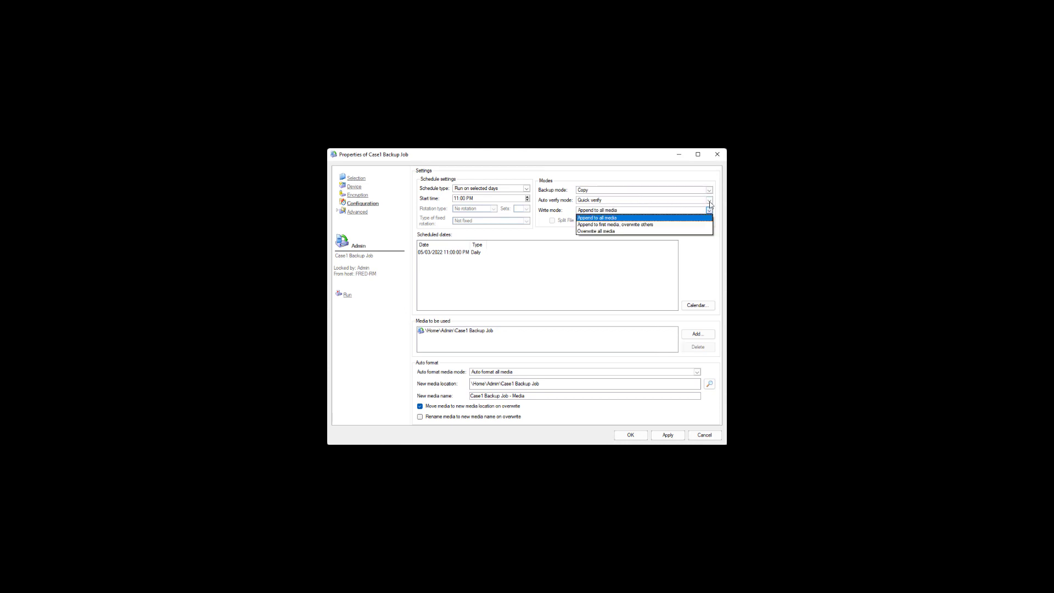
click(709, 202)
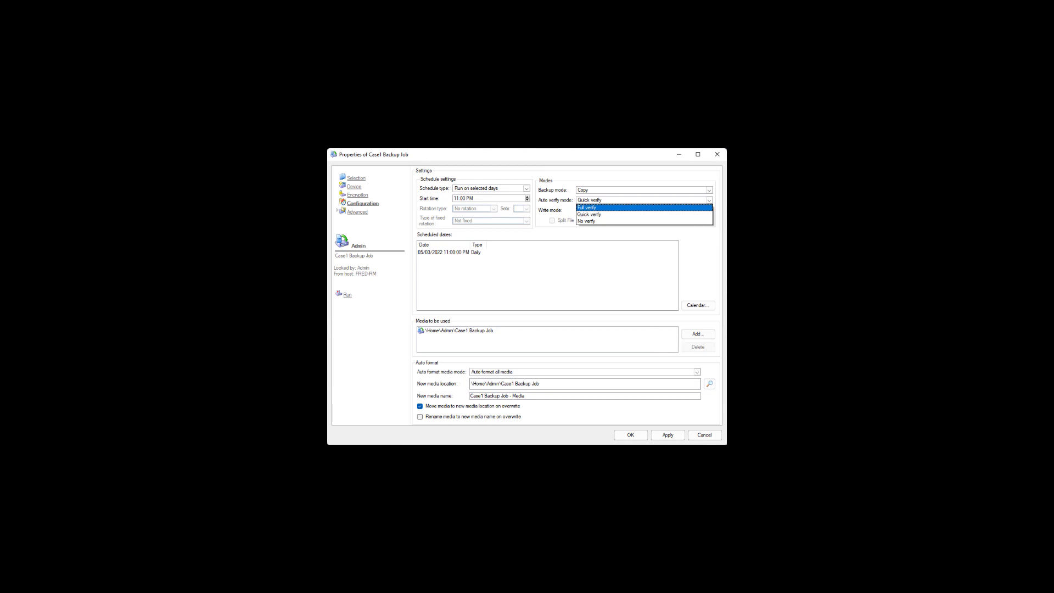
key(Return)
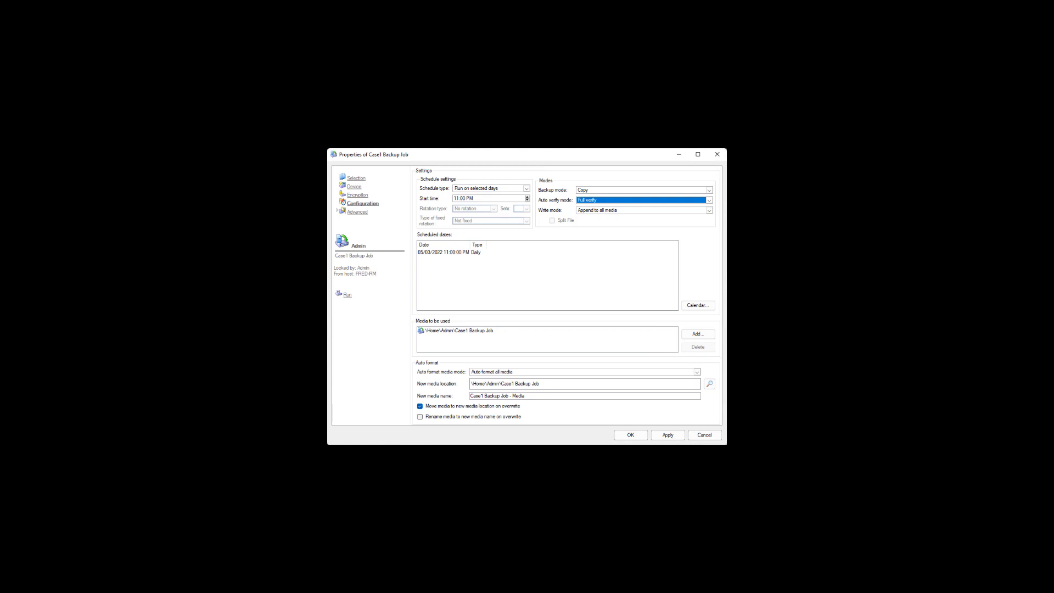
- Set the write mode to Overwrite all media, and disable Create DR bootable media in the job's advanced options
click(709, 210)
click(636, 231)
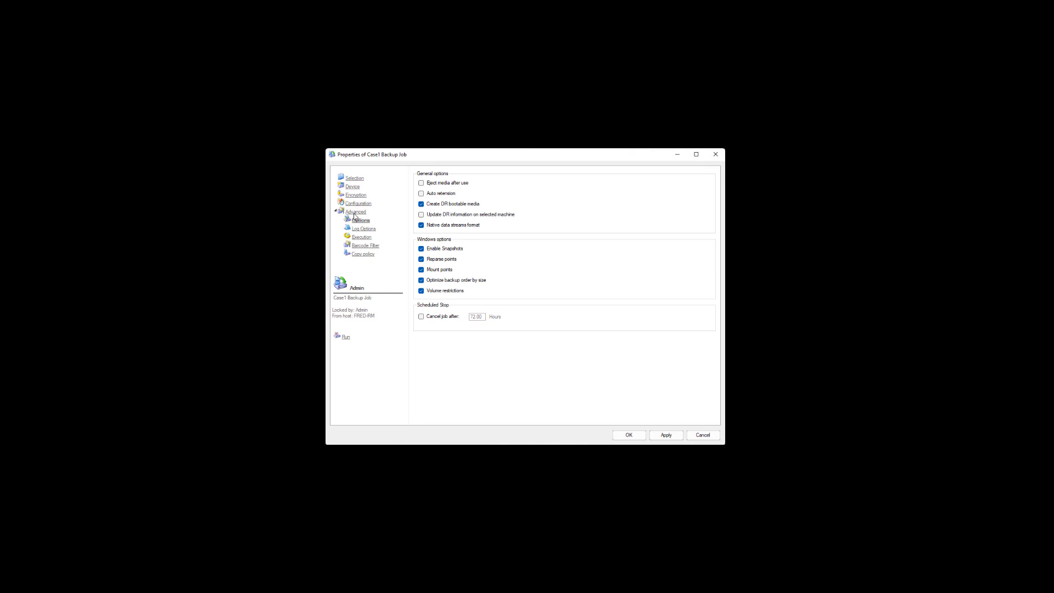
click(422, 206)
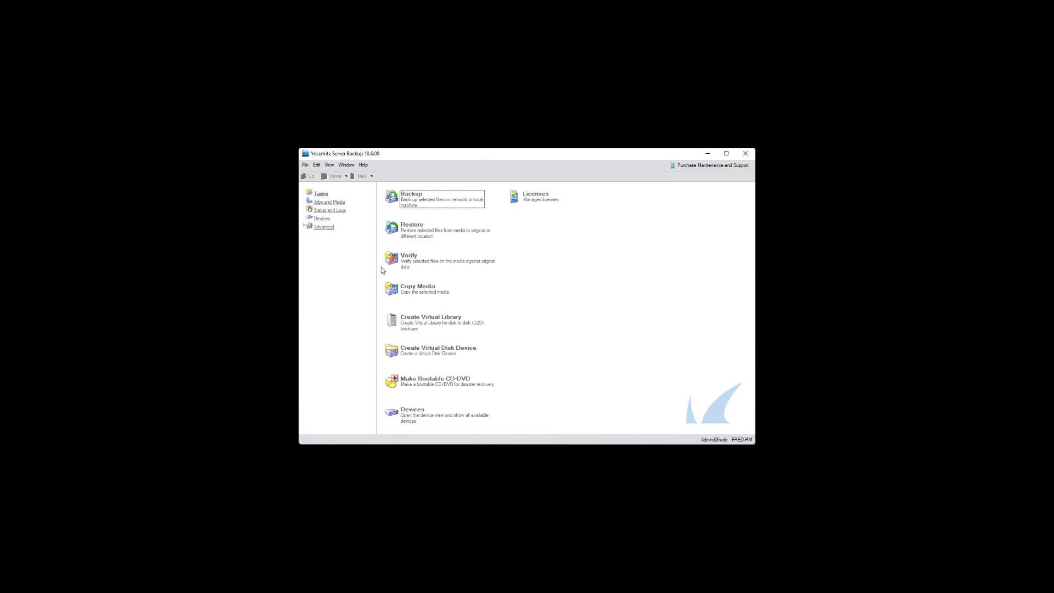
- Move the tape named New Media from the Formatted Media folder into Case1 Backup Job under Admin
click(325, 204)
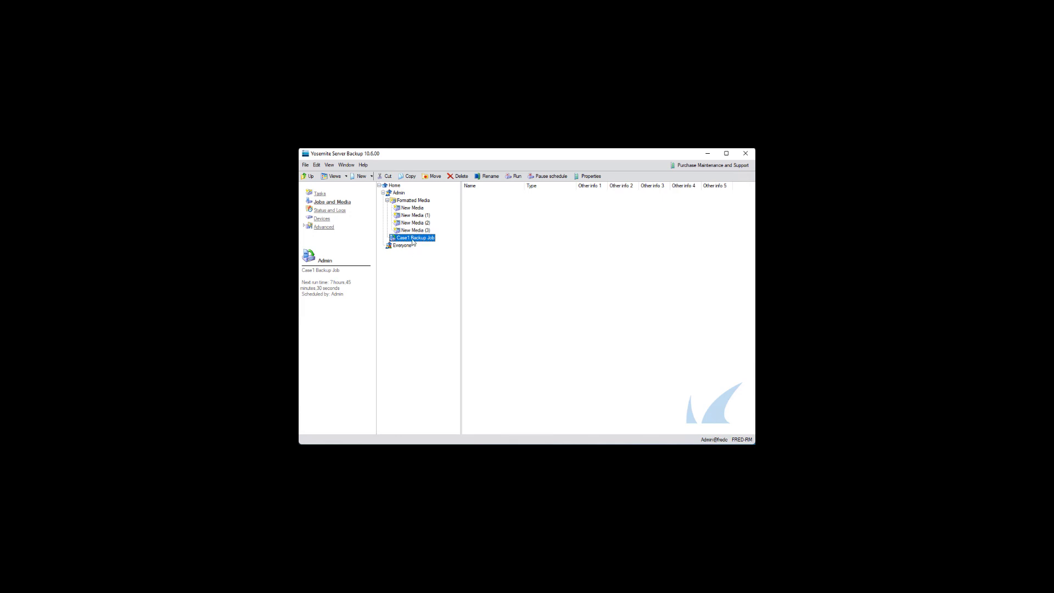
click(415, 201)
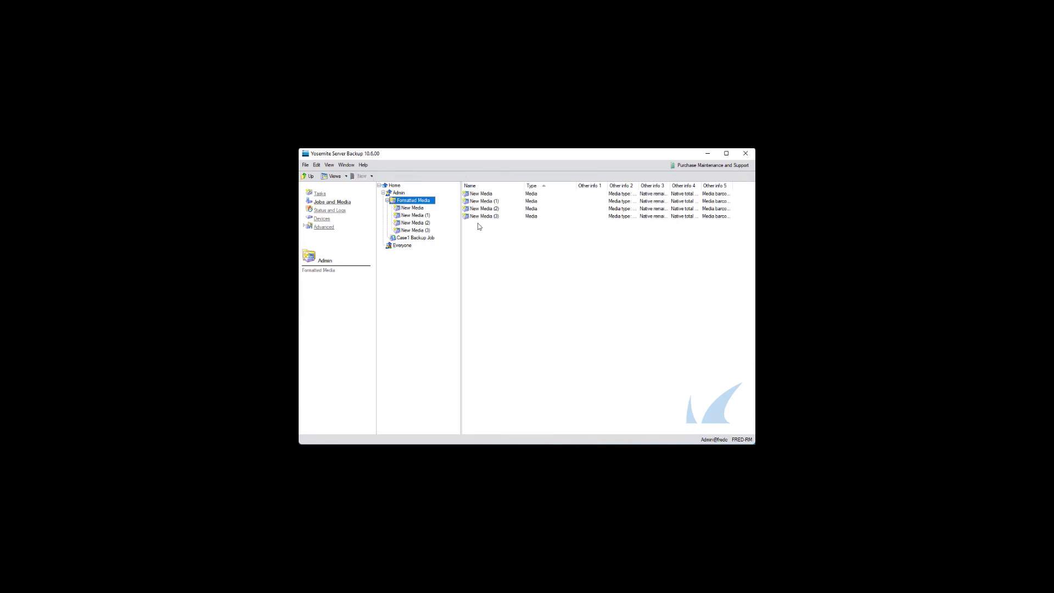
click(477, 196)
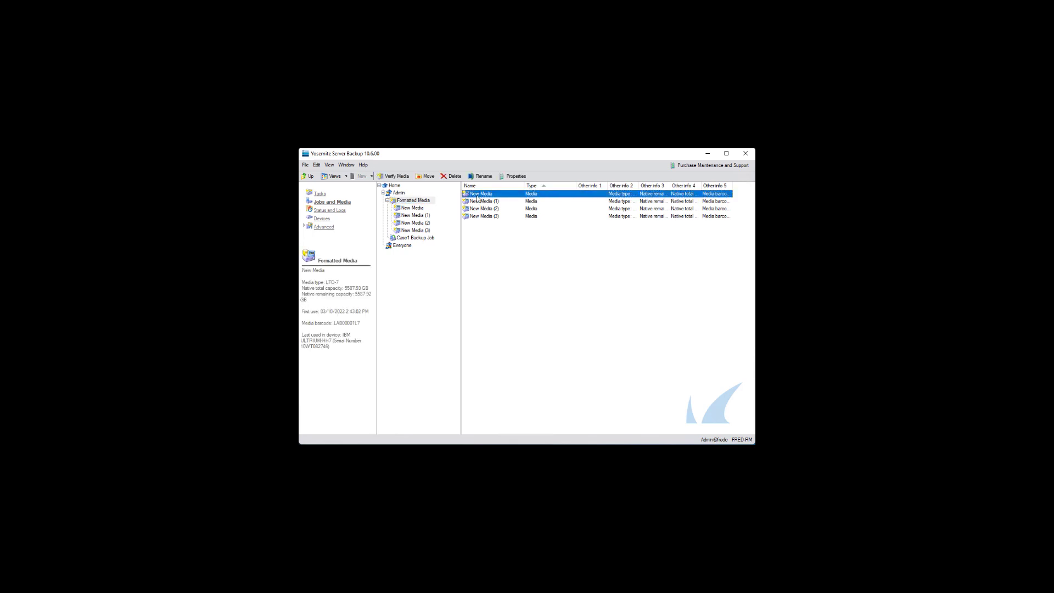
click(428, 177)
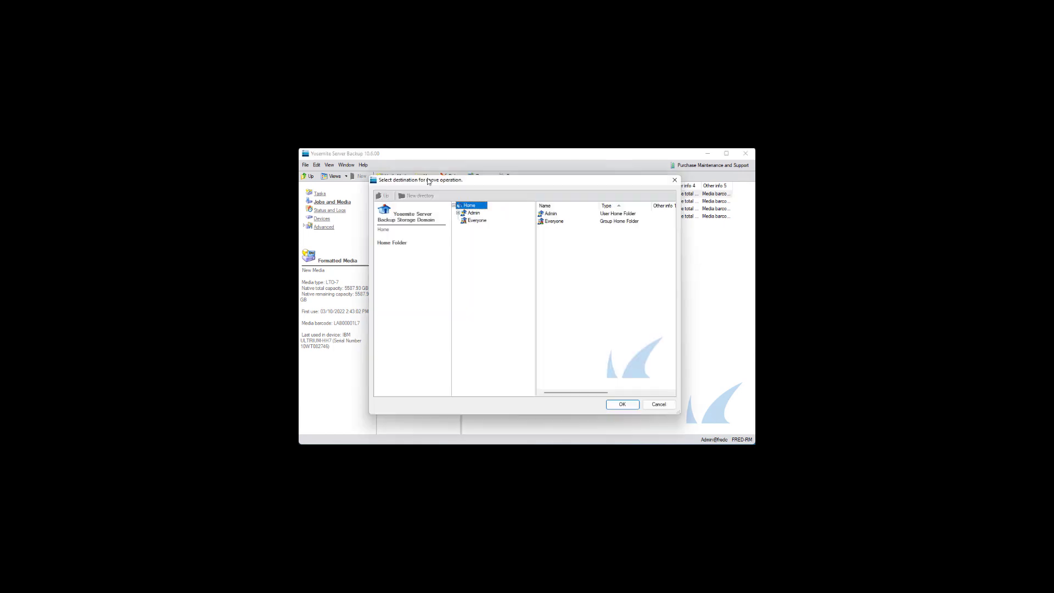
click(458, 213)
click(475, 227)
click(622, 404)
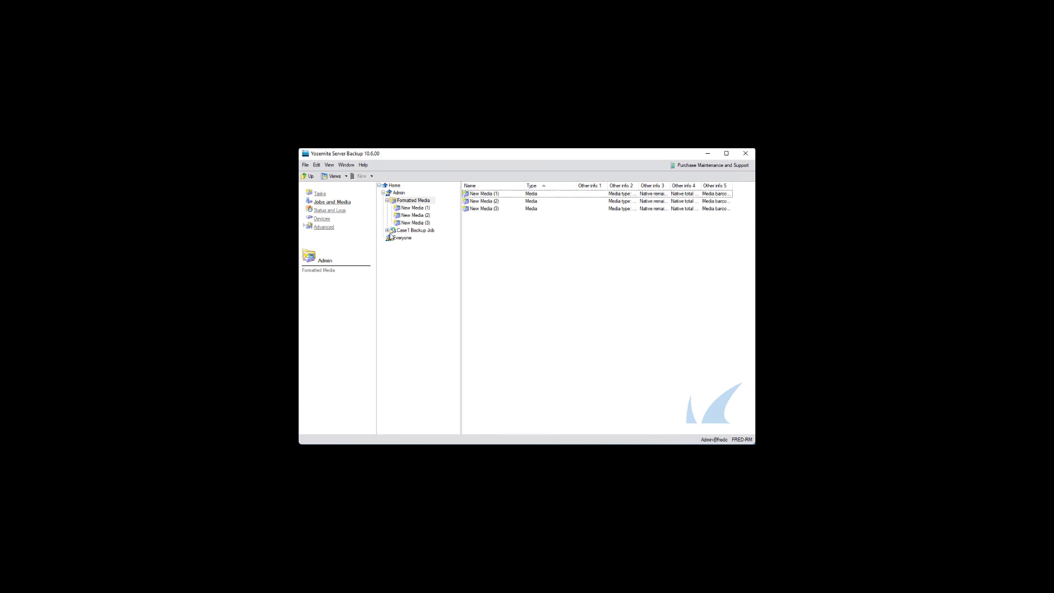
- Expand the Case1 backup job to check its assigned media, and run the job
click(387, 230)
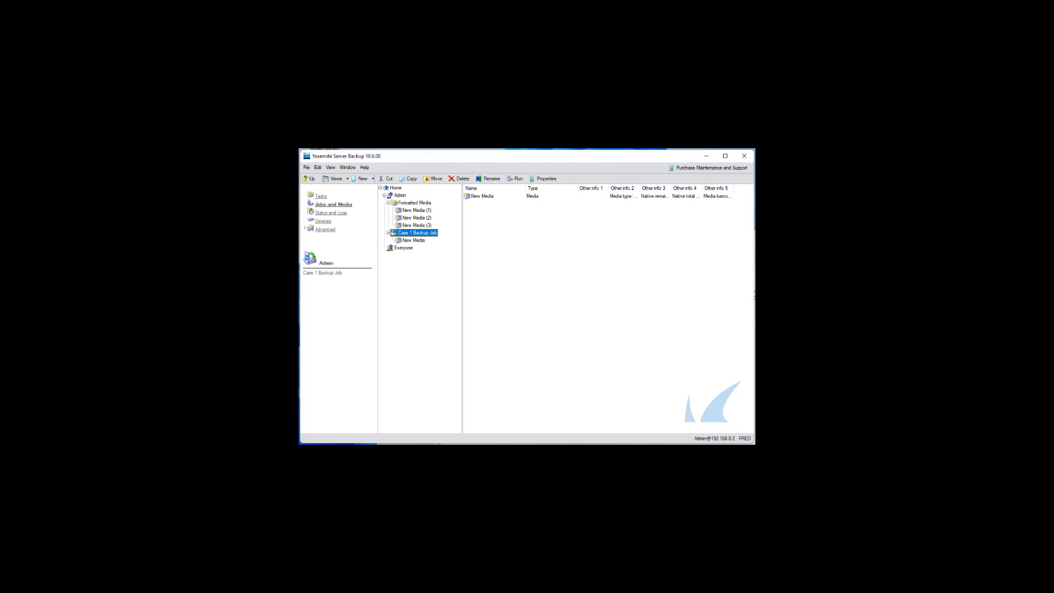
click(517, 180)
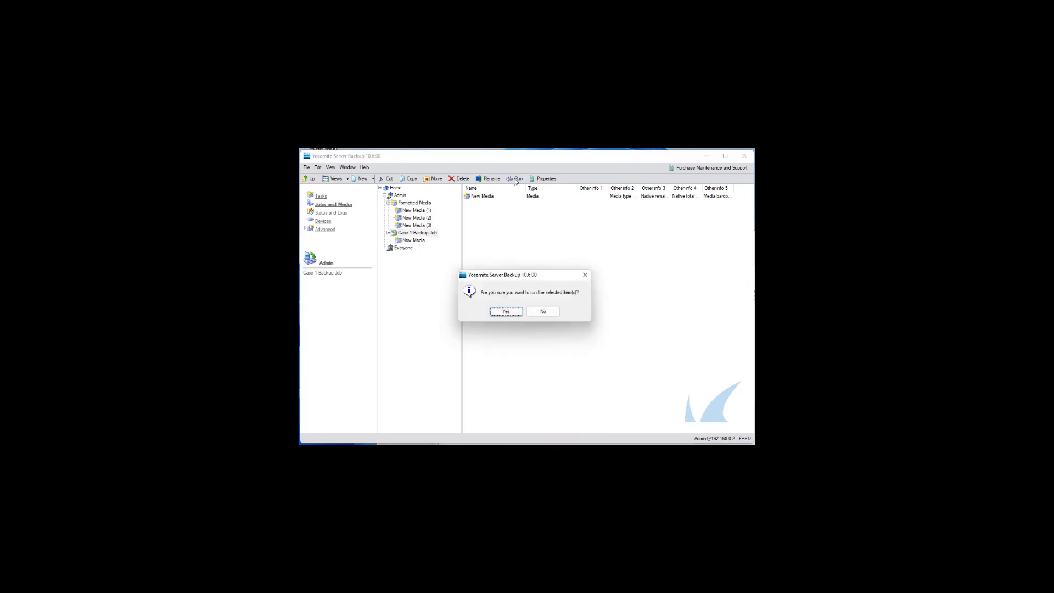
click(506, 312)
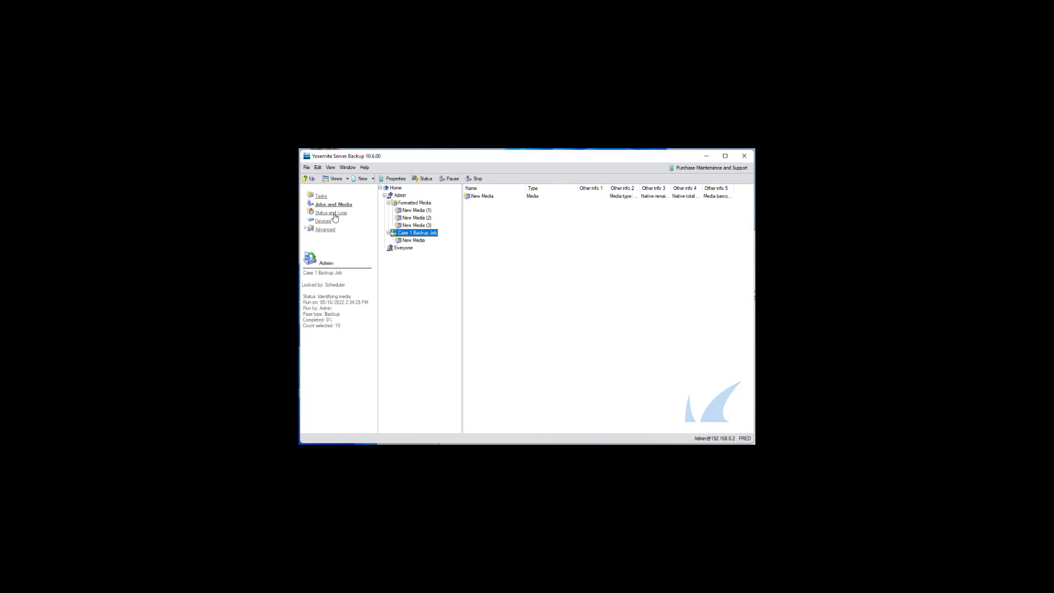
- Open the log of the latest Case 1 Backup Job run and examine its summary, timing, device, media and host details
click(334, 215)
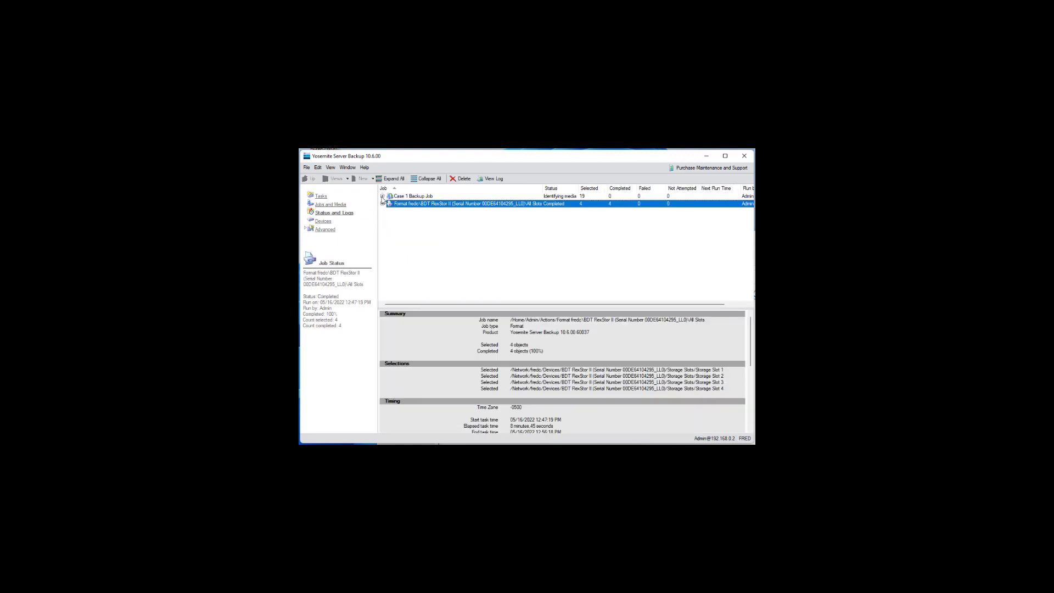
click(382, 196)
click(418, 205)
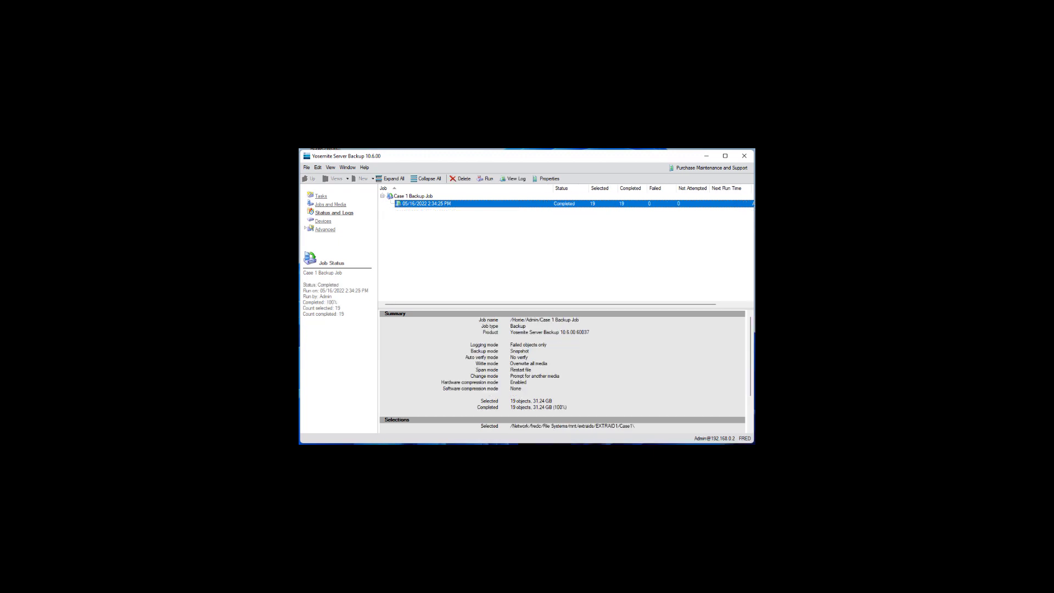
double_click(500, 207)
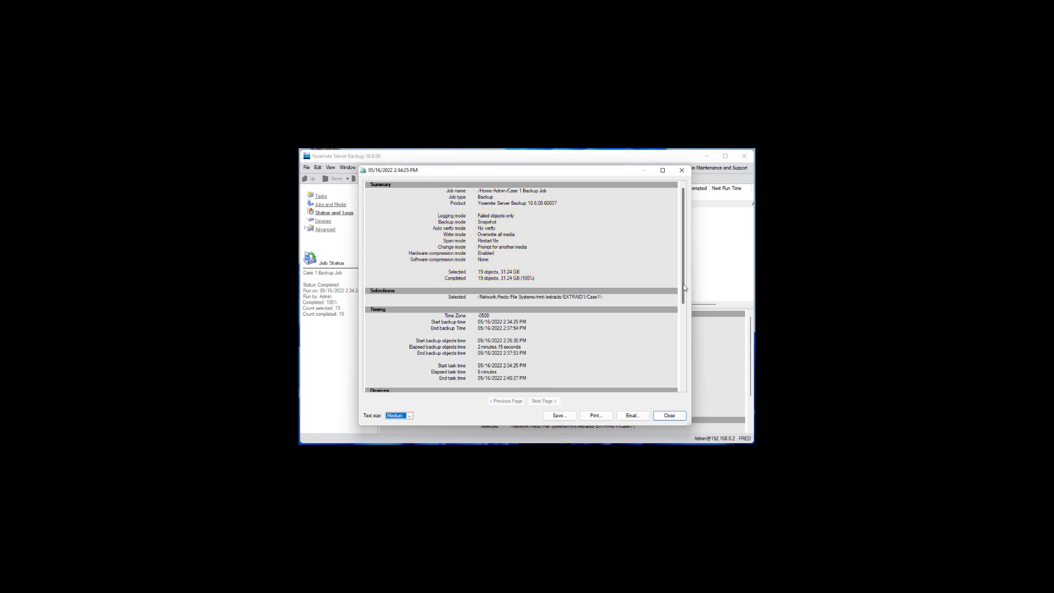
drag(682, 289, 681, 356)
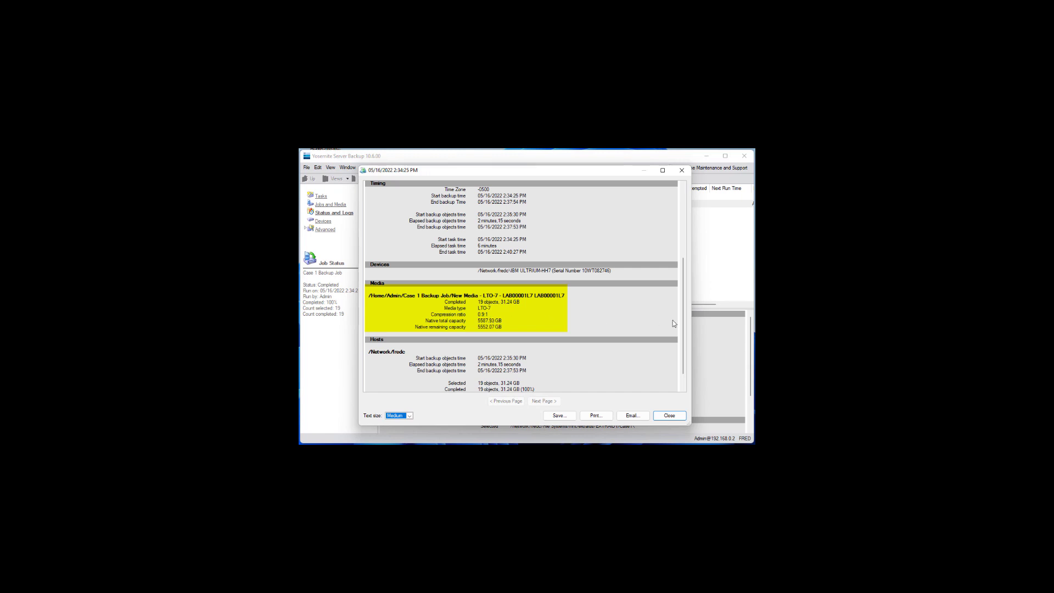
scroll(685, 342, down, 1)
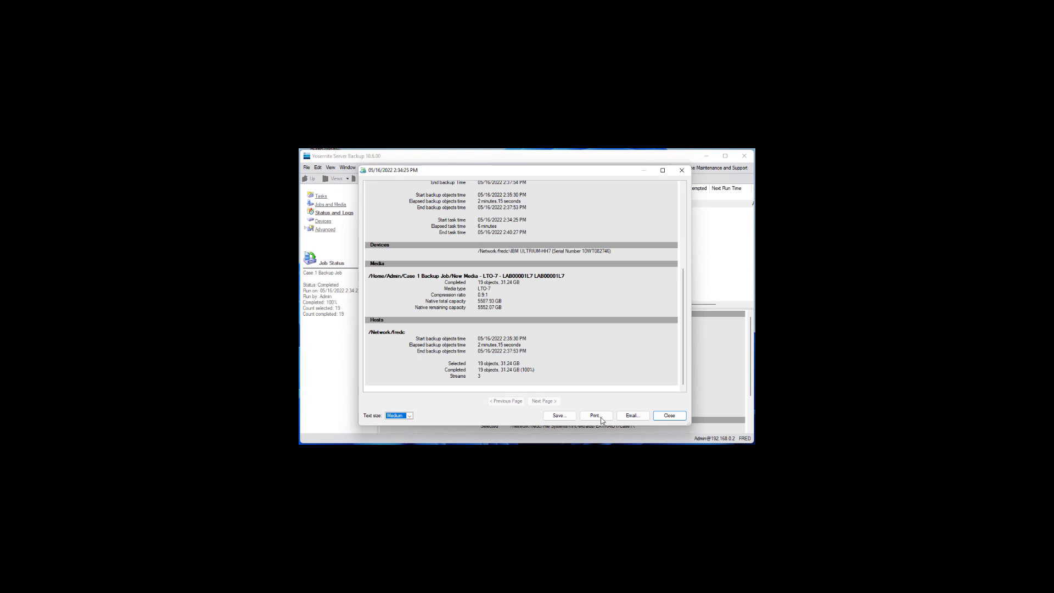
click(669, 416)
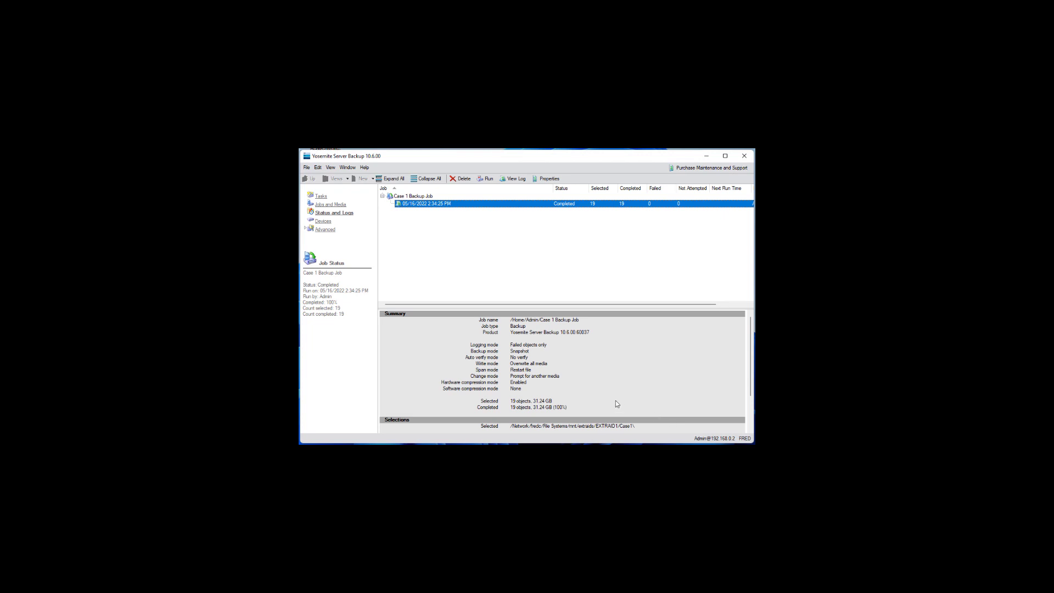
- Rename the New Media tape under Case 1 Backup Job to "Case 1 Backup Media LAB00001L7 tape 1 of 1"
click(335, 206)
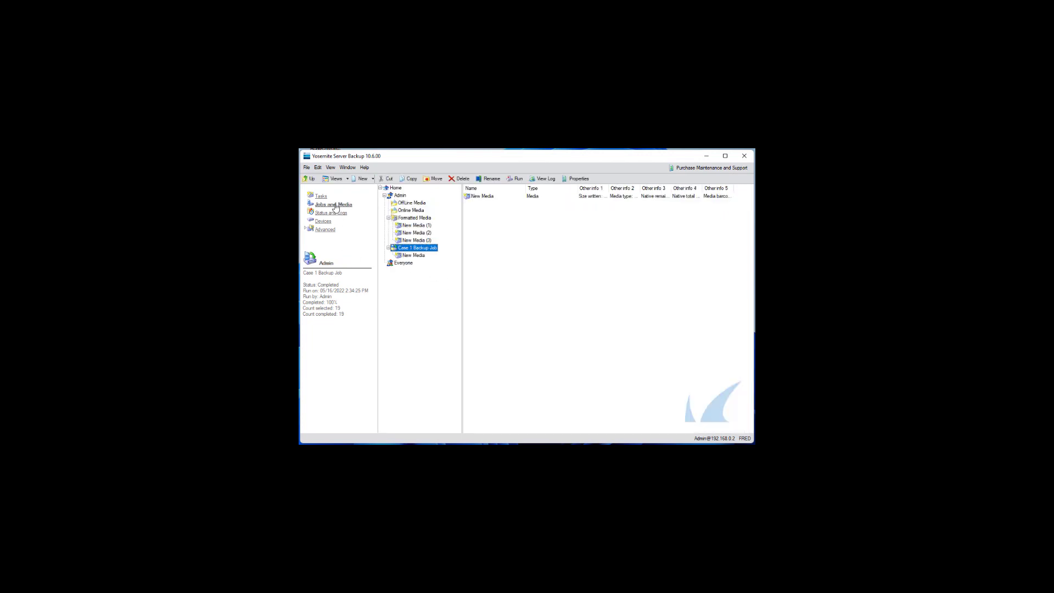
click(419, 257)
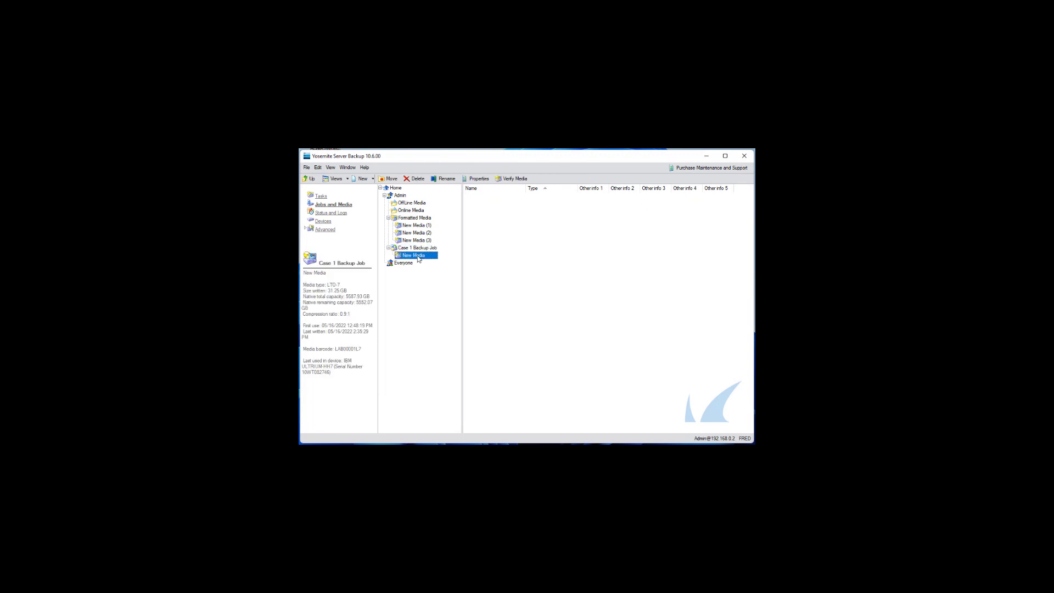
right_click(418, 257)
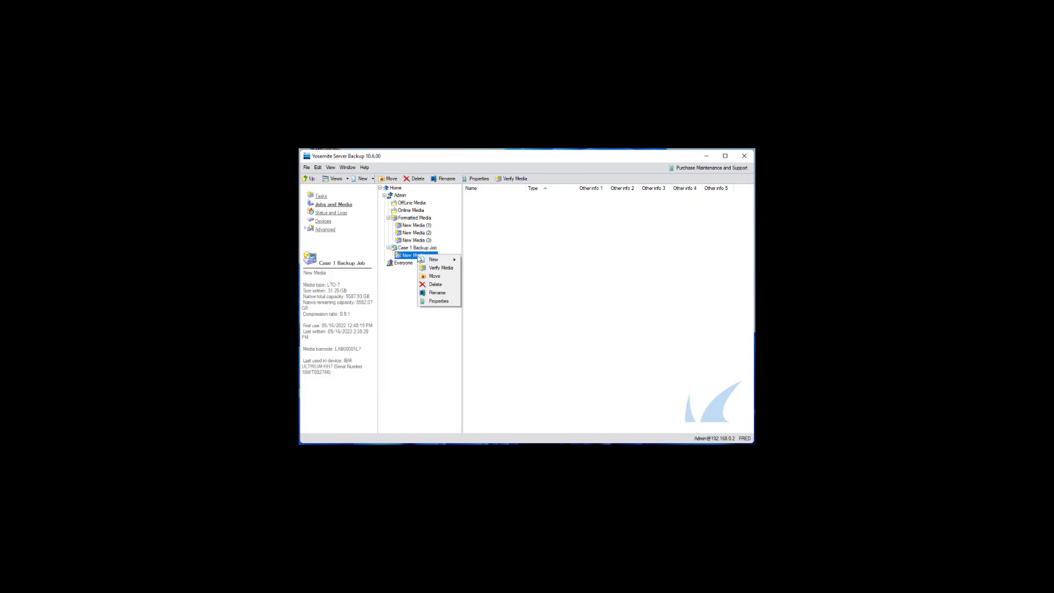
click(441, 294)
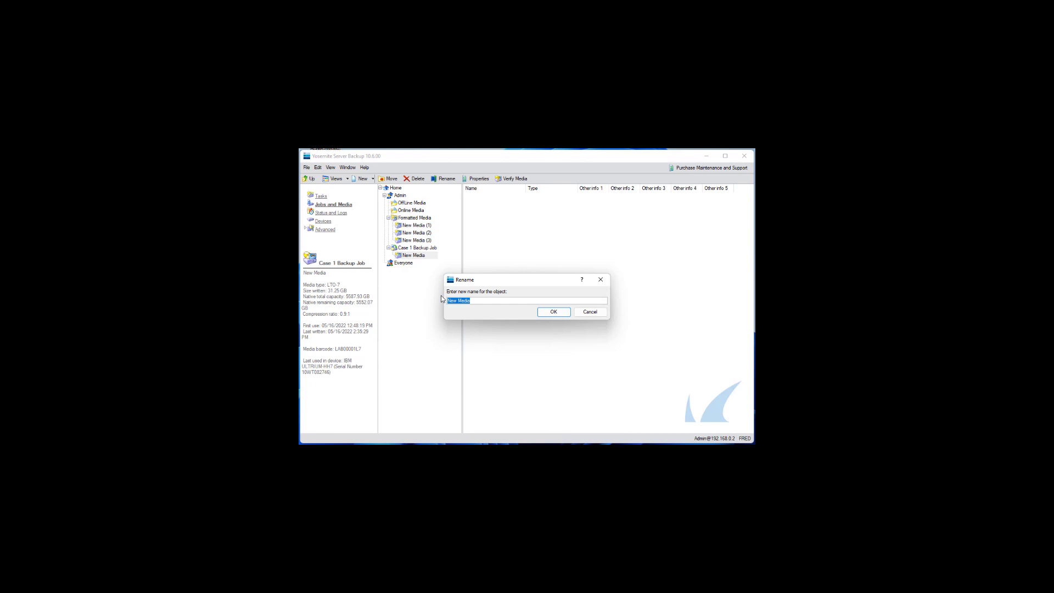
text(Case 1 Backup Media LAB)
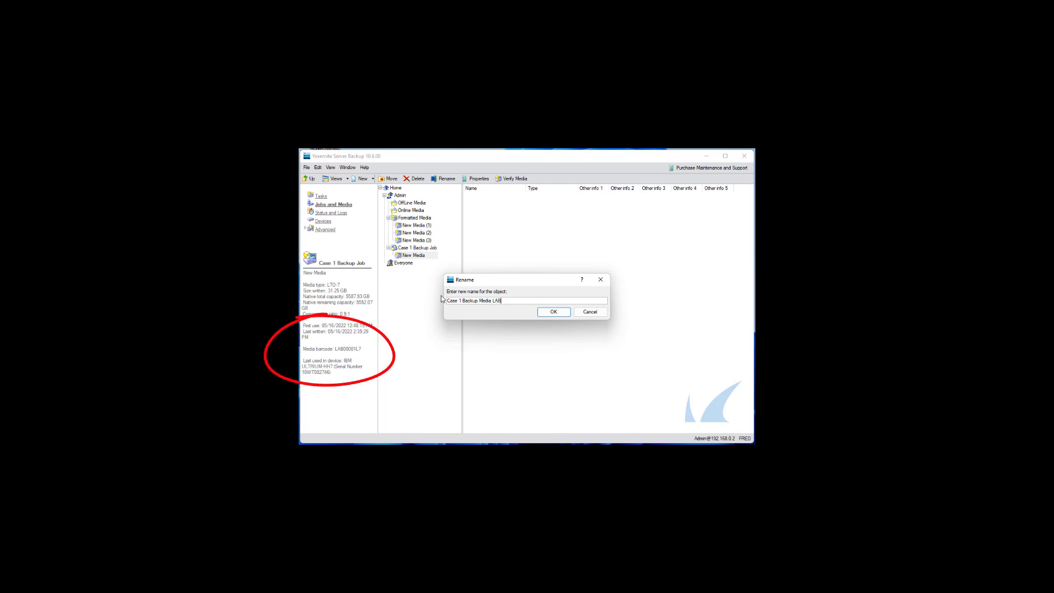
text(00001L7 tape 1 of 1)
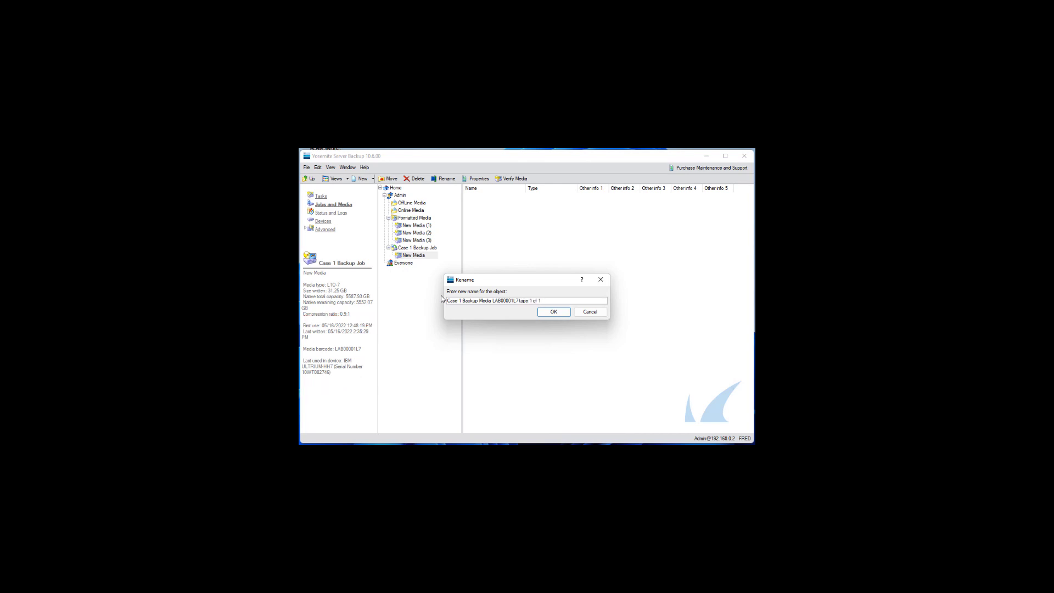
click(554, 312)
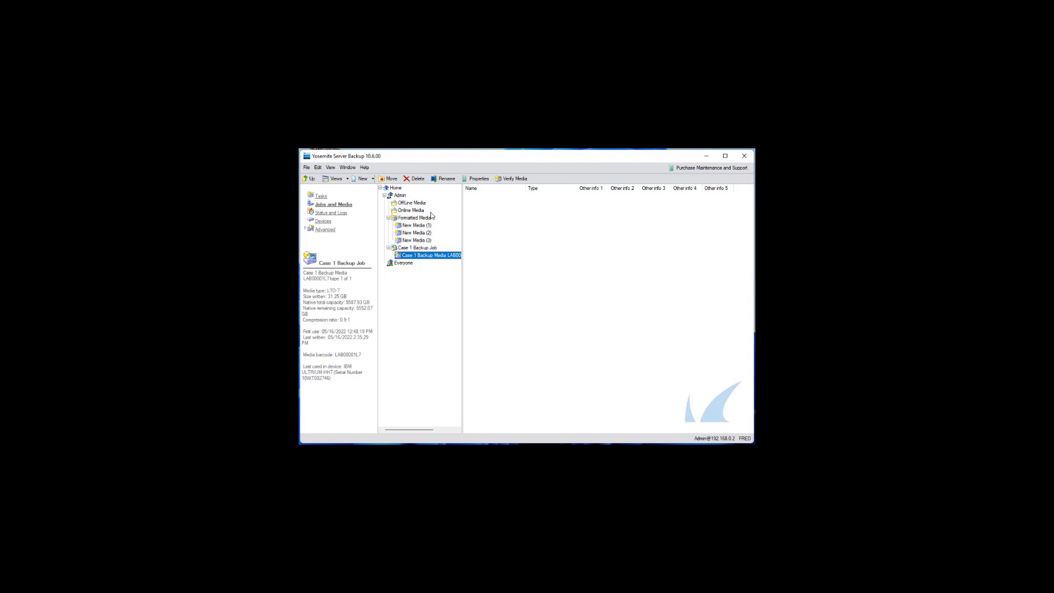
- Move the Case 1 Backup Media tape from Case 1 Backup Job into the Online Media folder and expand that folder
click(393, 180)
click(458, 213)
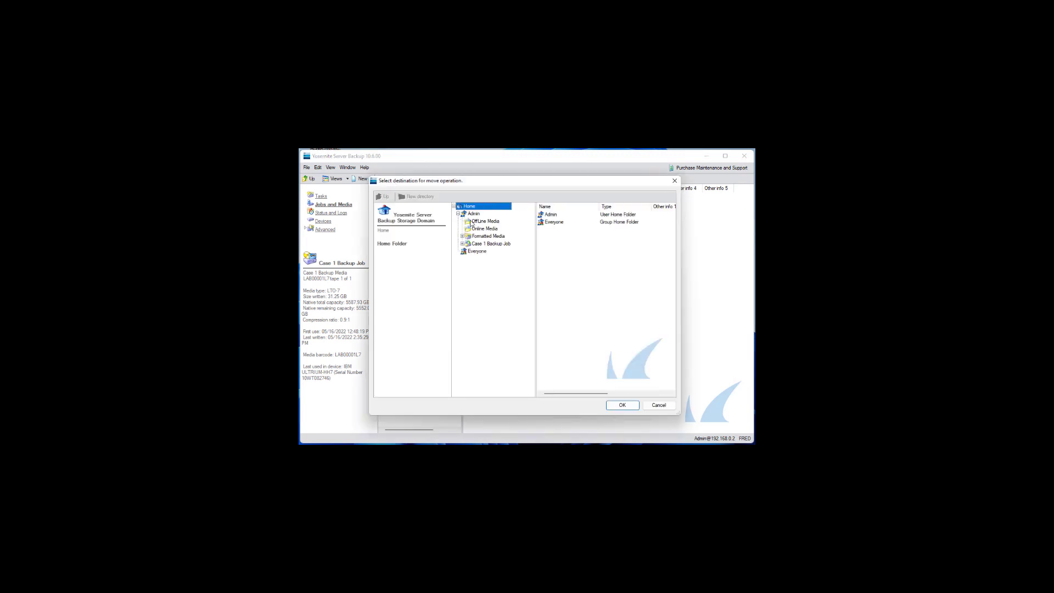
click(484, 229)
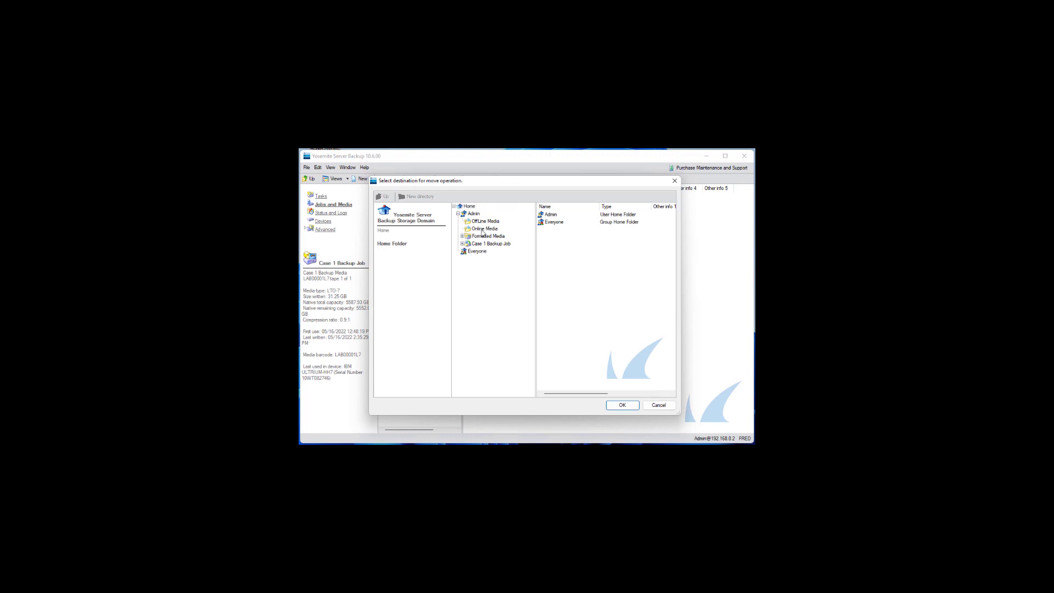
click(623, 406)
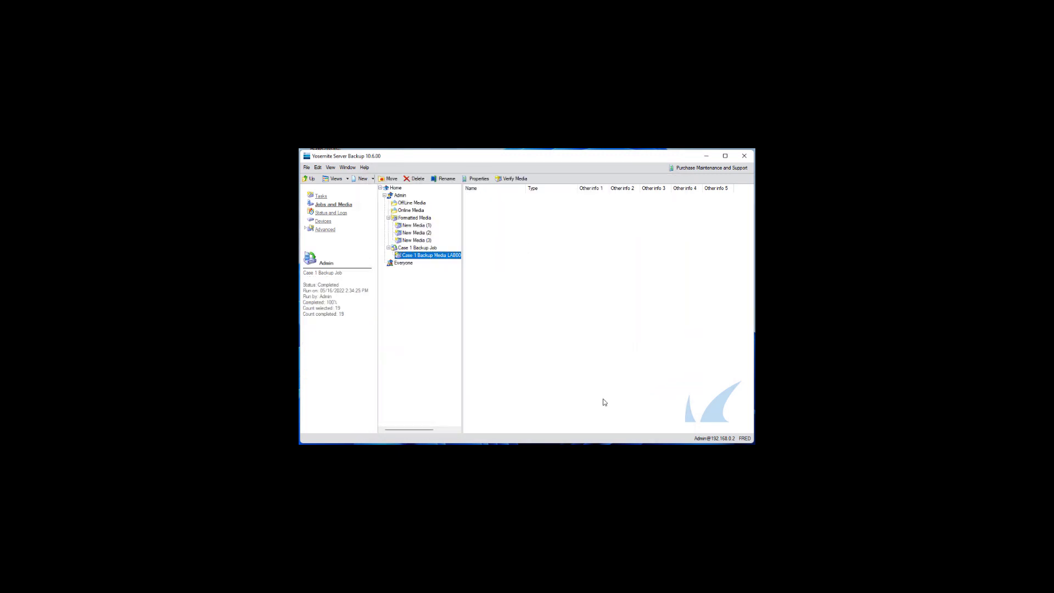
click(388, 210)
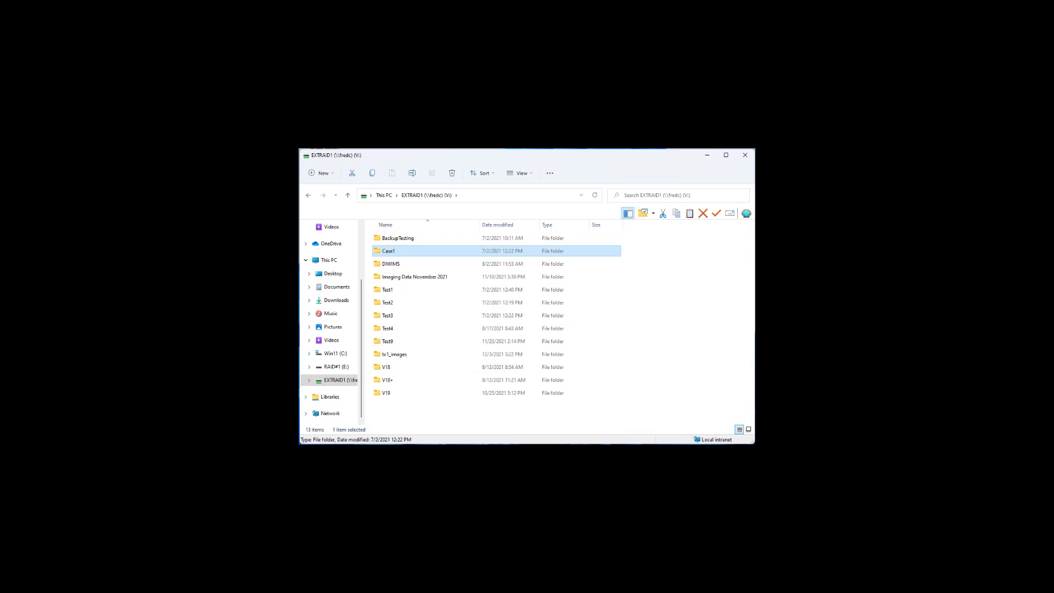
- In File Explorer, permanently delete the Case1 folder from the EXTRAID1 network drive
right_click(398, 254)
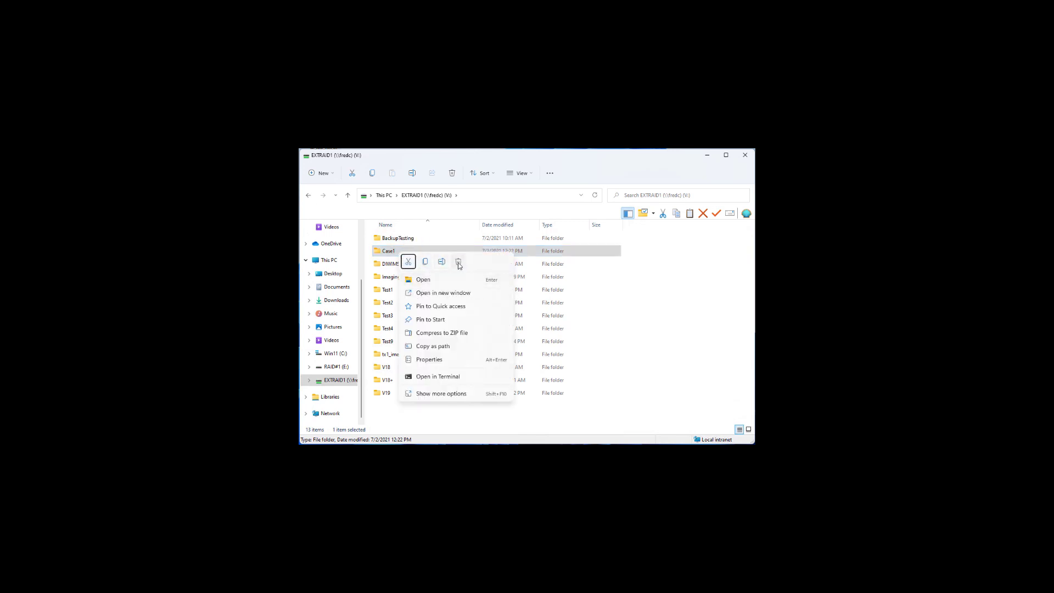
click(459, 262)
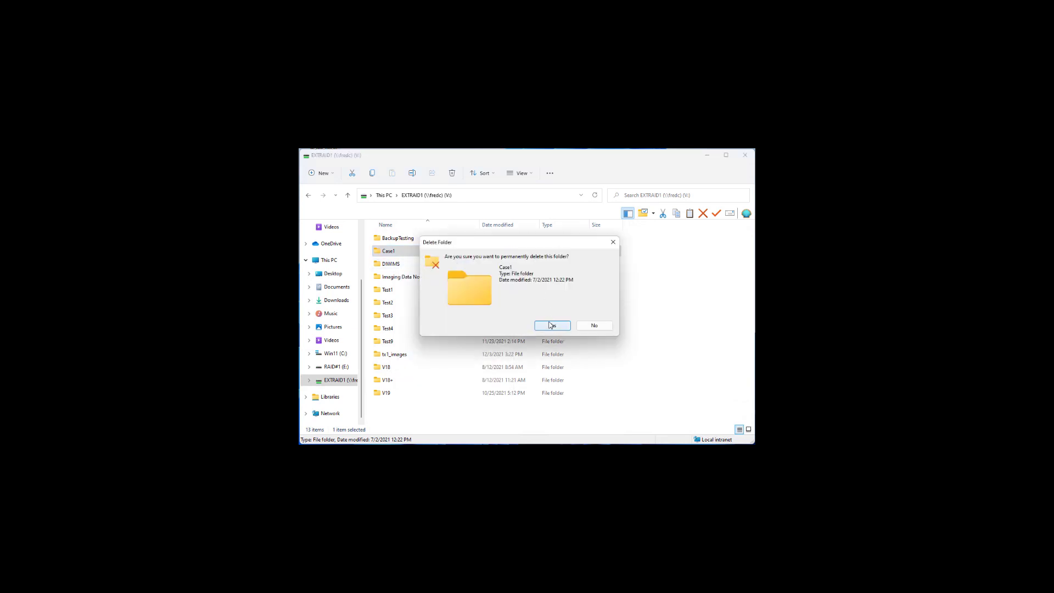
click(552, 325)
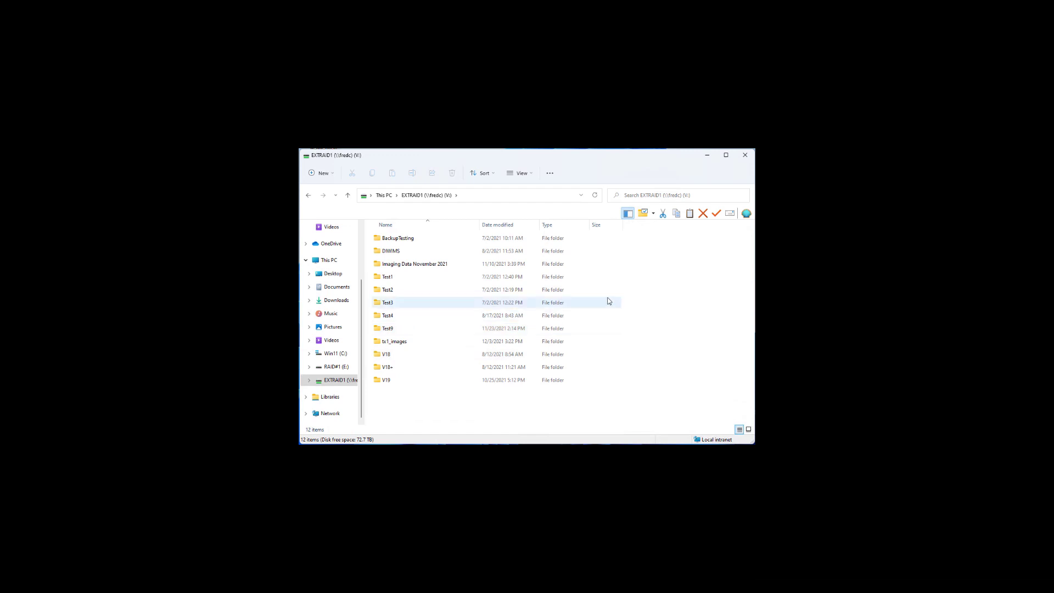
mouse_move(608, 301)
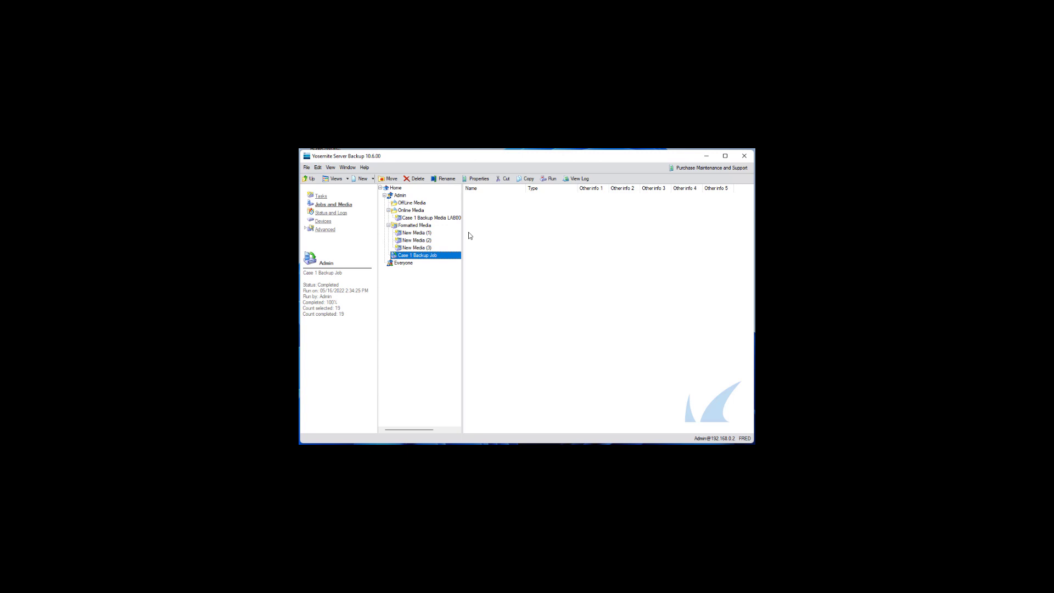
- In Yosemite Server Backup, create a new restore job named "Case 1 Restore Job" in the Admin folder
click(401, 196)
right_click(532, 268)
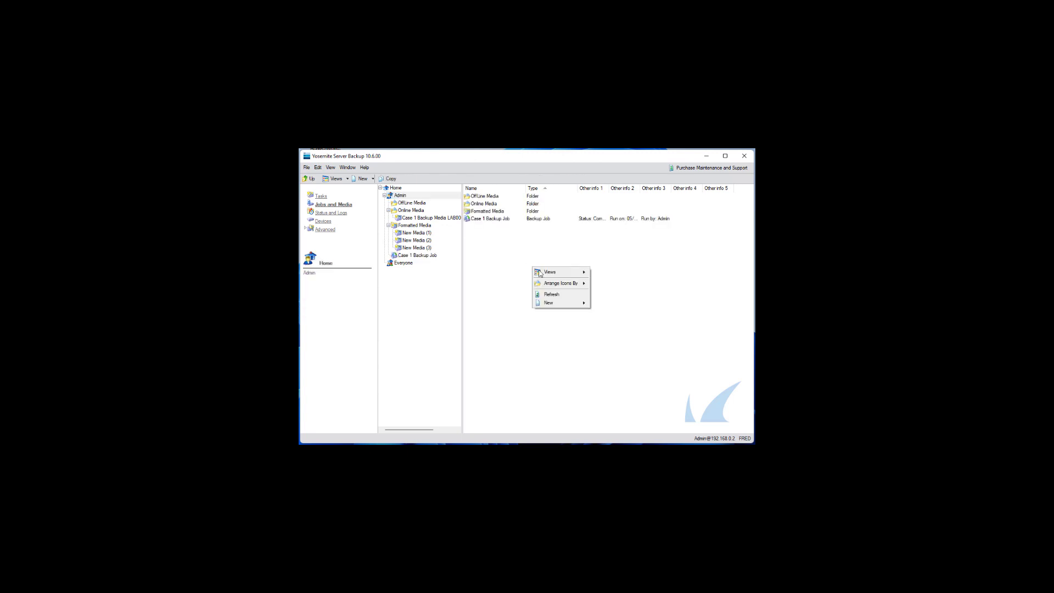
mouse_move(552, 307)
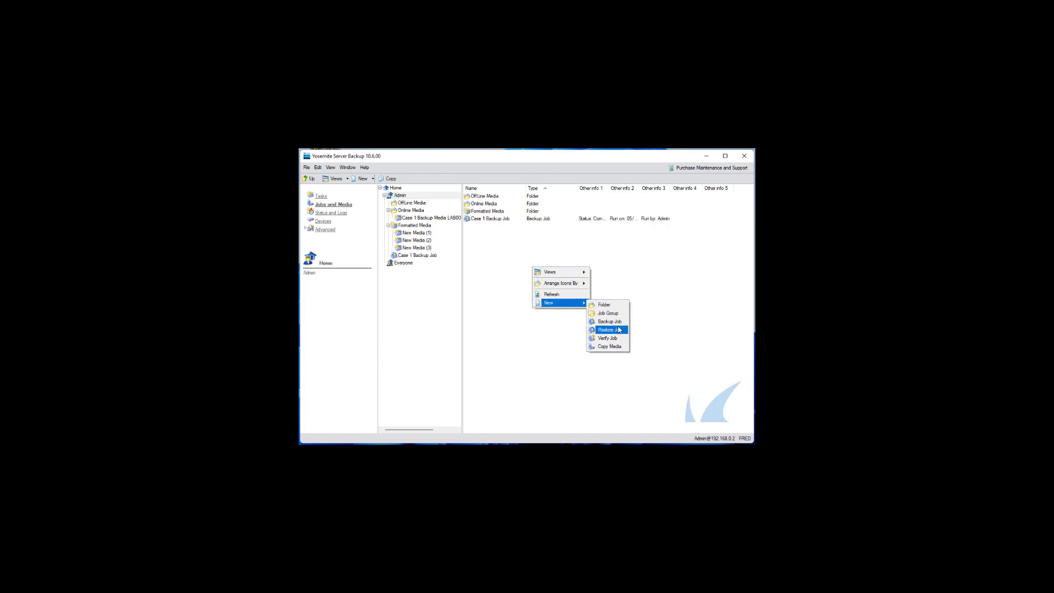
click(618, 327)
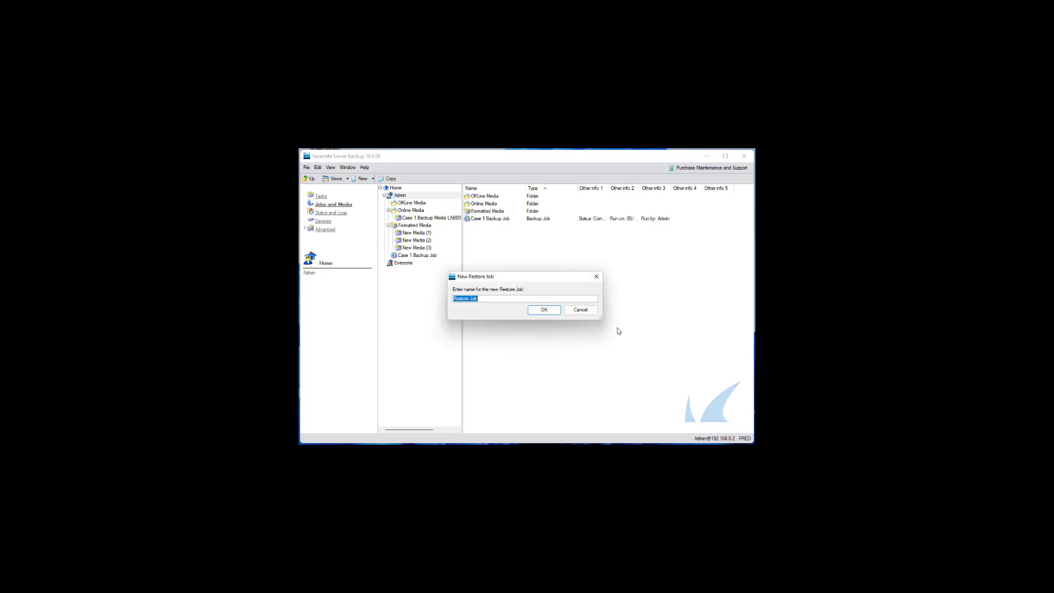
click(455, 299)
text(Case 1)
click(542, 311)
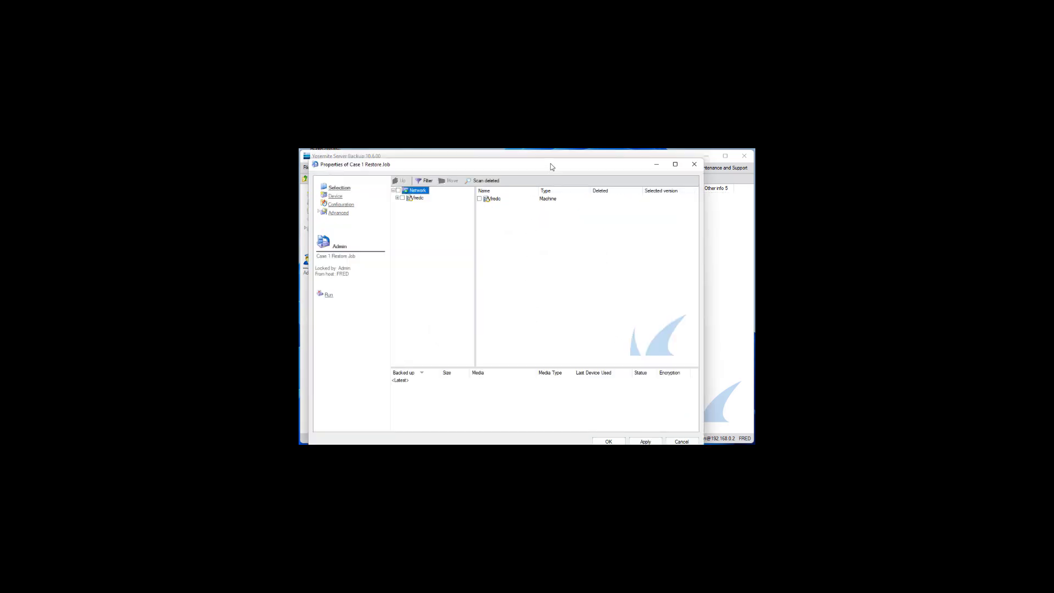
drag(549, 169, 555, 160)
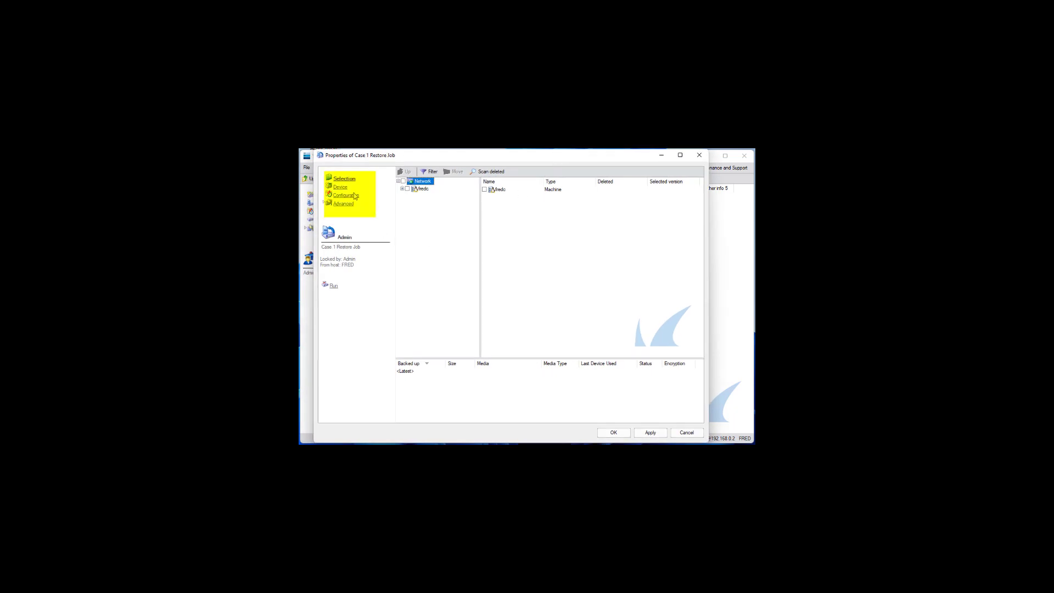
- Select the Case1 folder under File Systems/mnt/extraids/EXTRAID1 for restoring and display its files and backup version
click(401, 189)
click(407, 197)
click(411, 204)
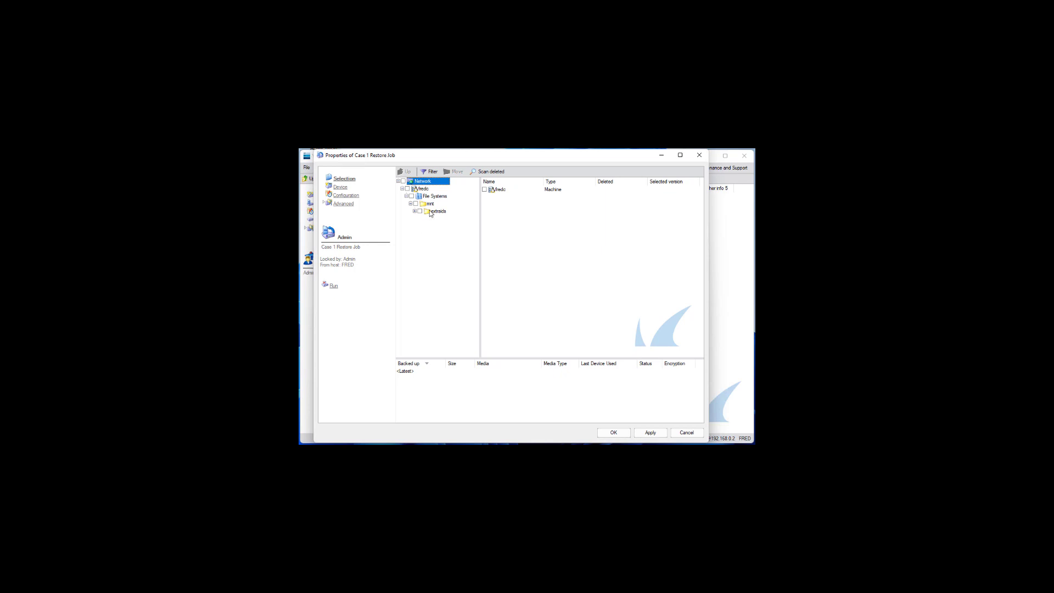
click(415, 212)
click(419, 219)
click(429, 227)
click(431, 226)
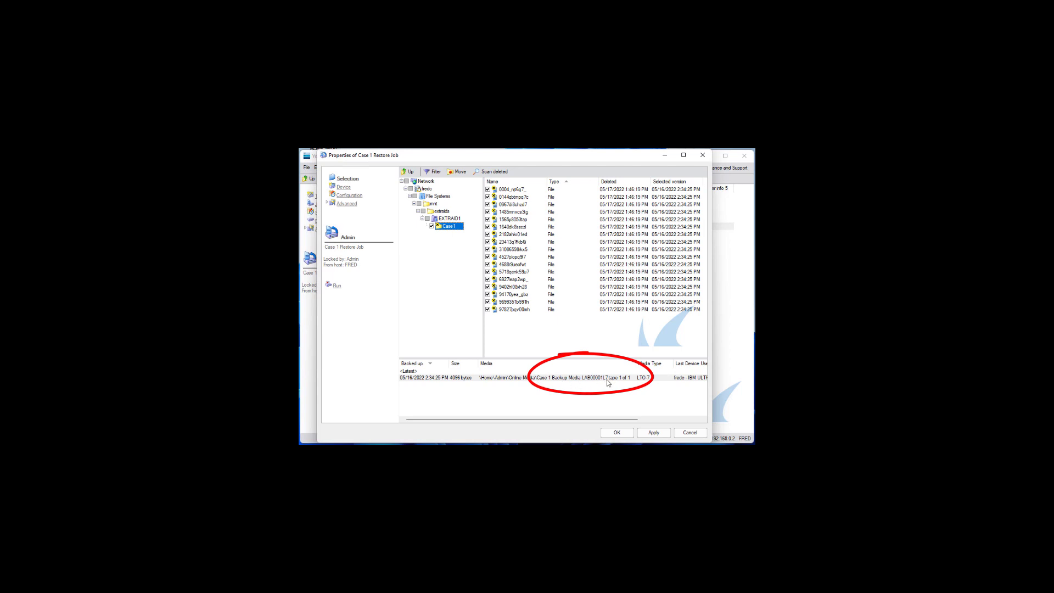
- Enable the IBM ULTRIUM-HH7 tape drive as the device used by the restore job
click(343, 187)
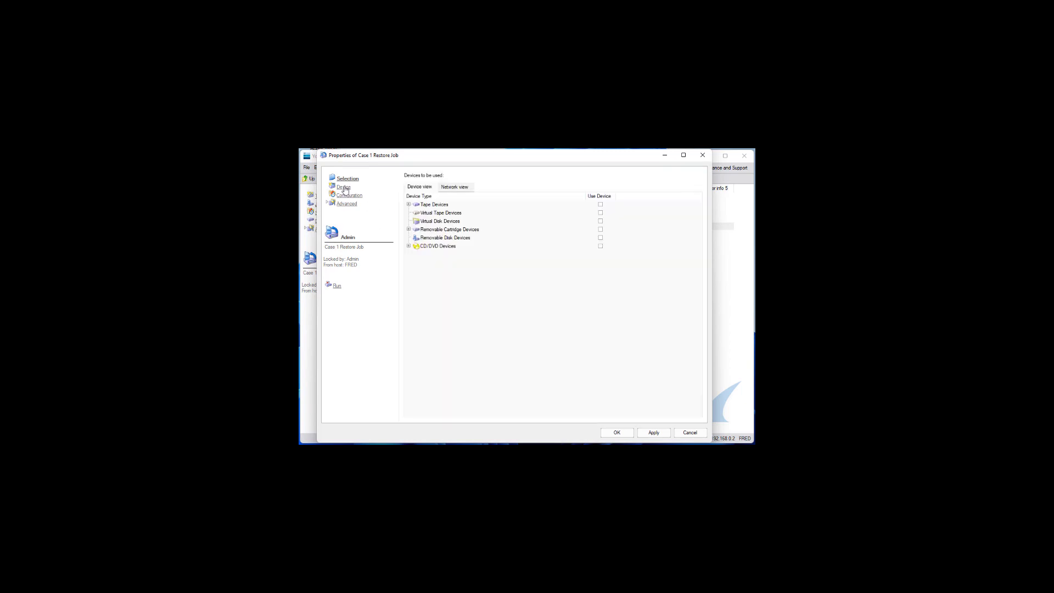
click(409, 204)
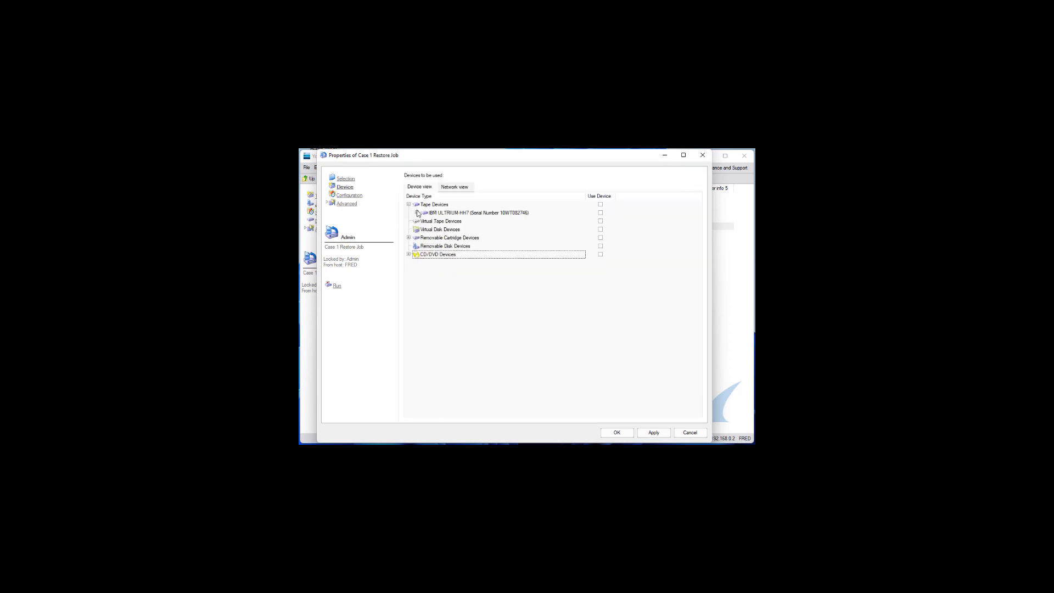
click(600, 213)
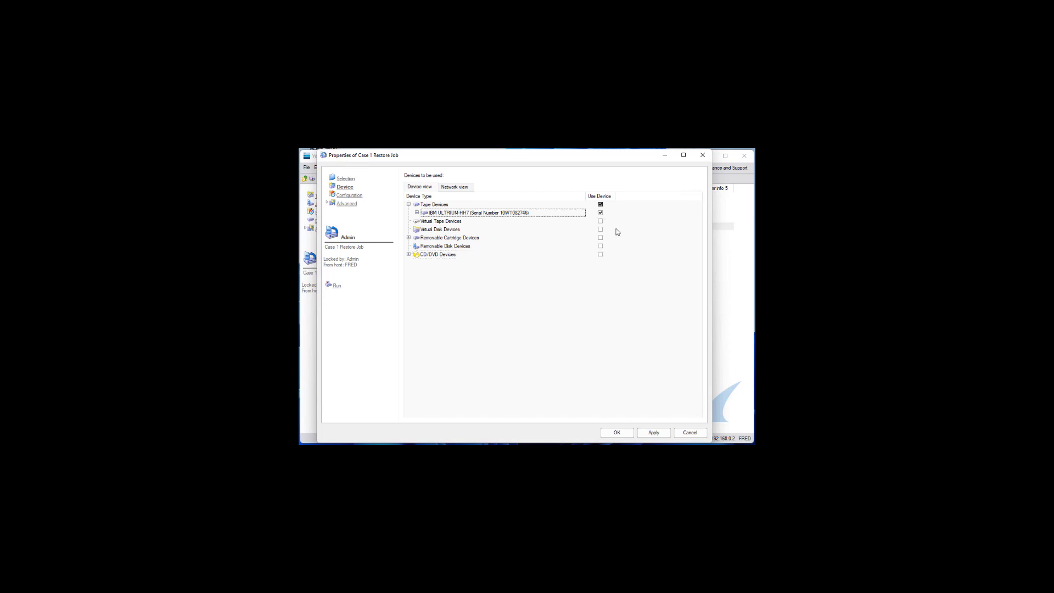
- Review the restore job's schedule type options, keep Not scheduled, and save the job
click(349, 195)
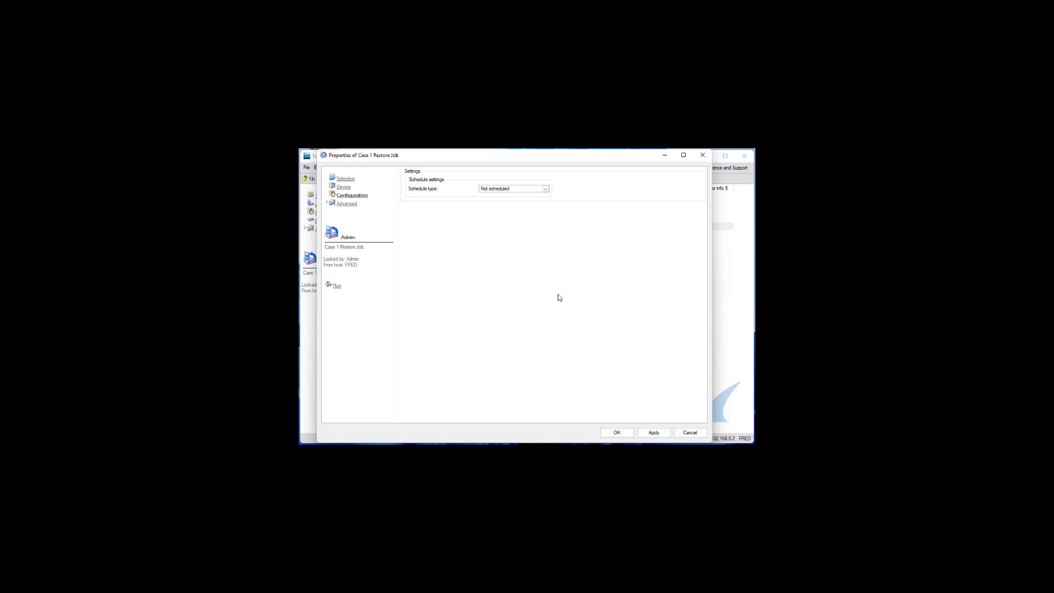
click(546, 189)
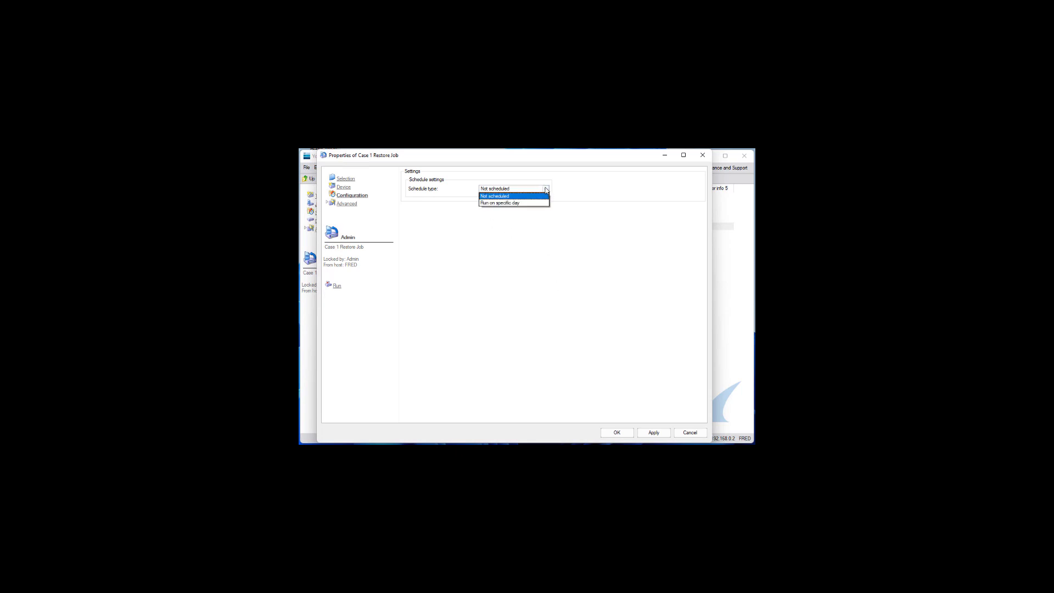
click(546, 189)
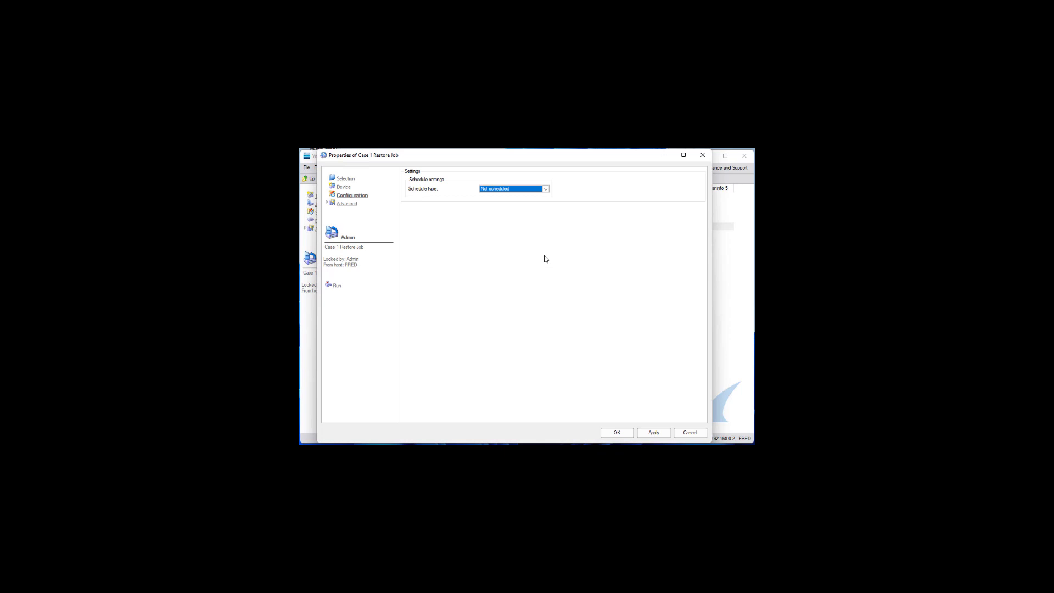
click(622, 433)
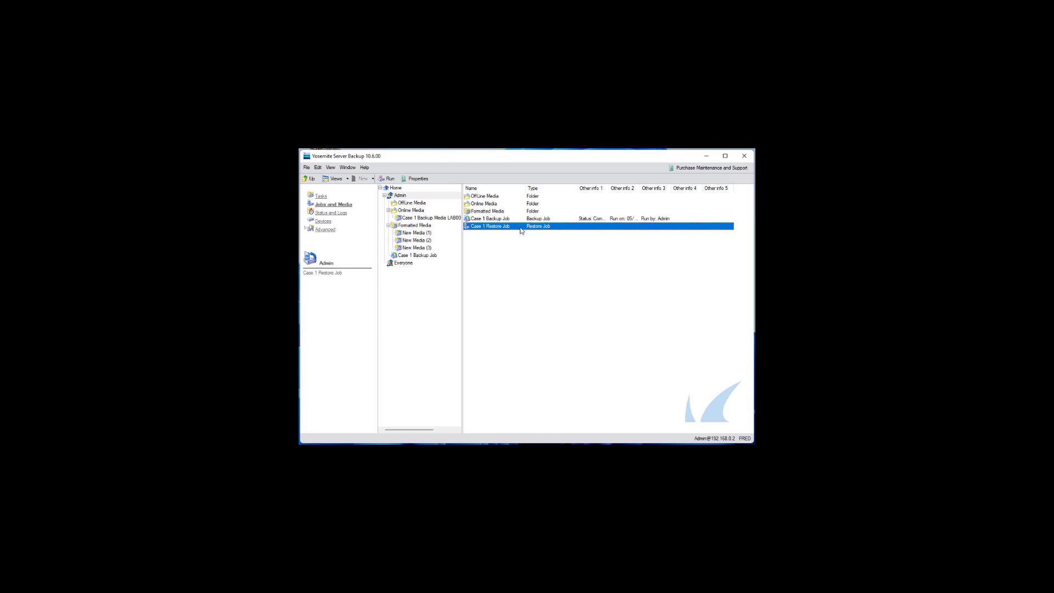
- Run the Case 1 Restore Job and display the status details of its latest run
click(390, 179)
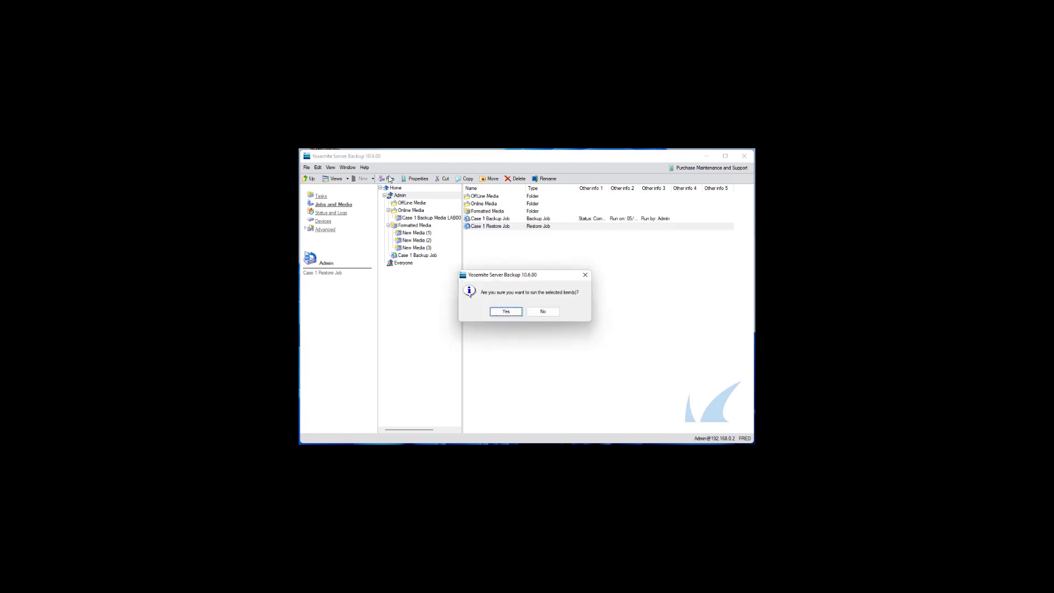
click(513, 312)
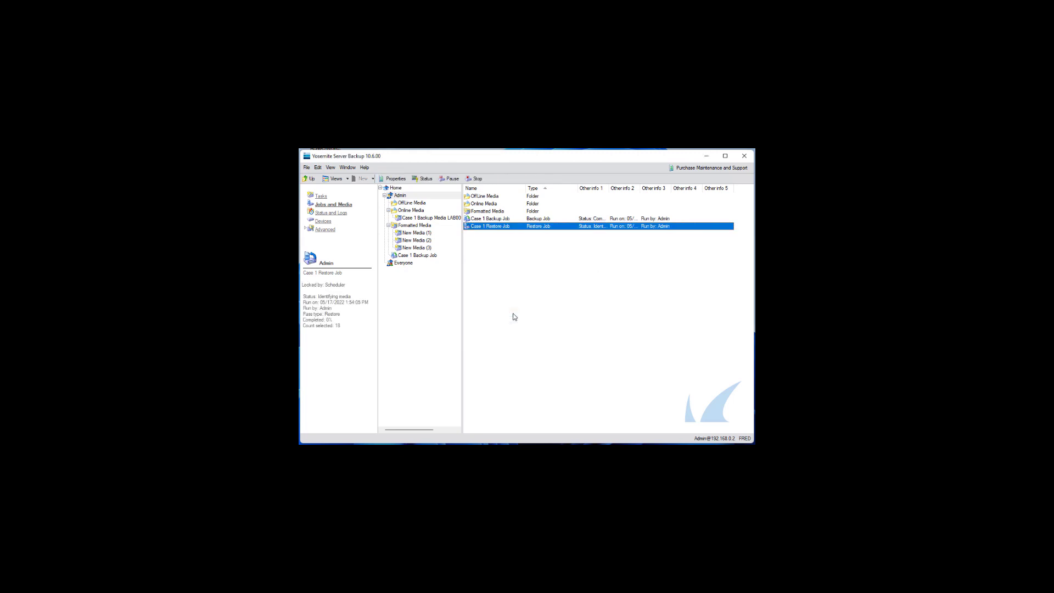
click(329, 214)
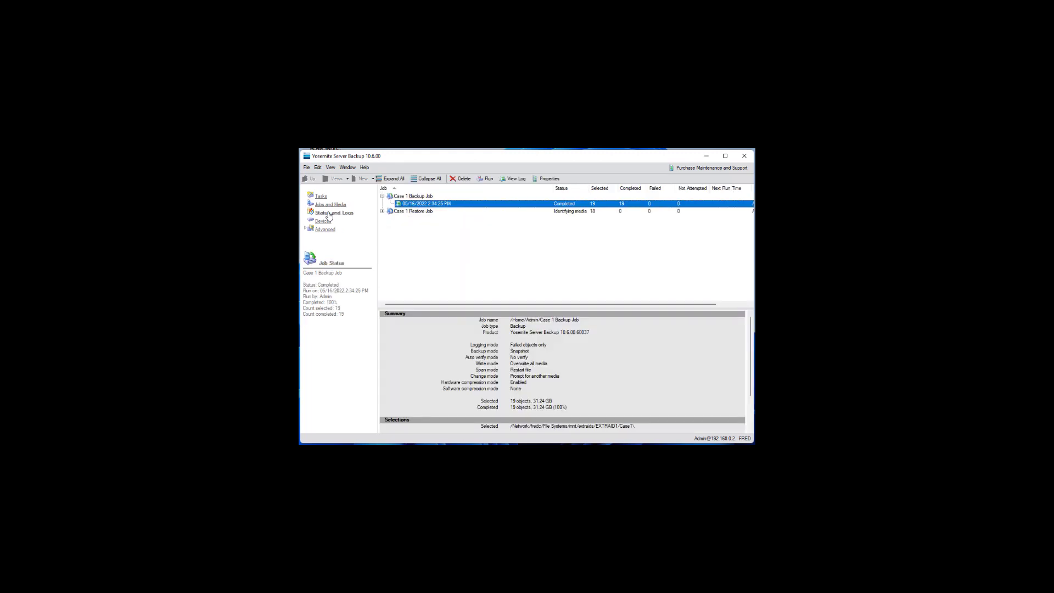
click(382, 211)
click(405, 219)
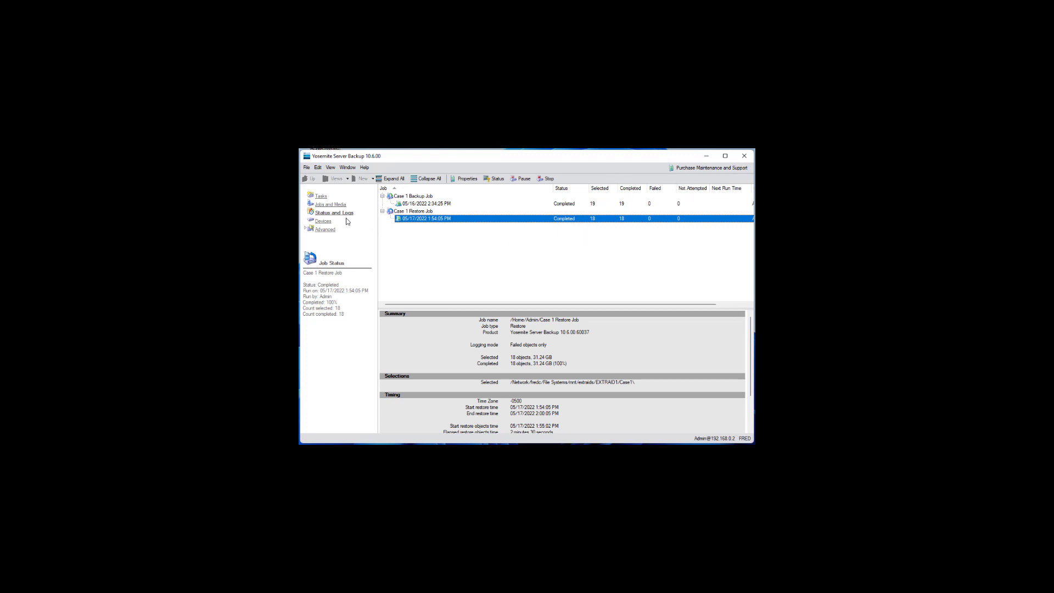
- Move the Case 1 Backup Media tape from Online Media to the Admin folder's OffLine Media folder, and expand that folder
click(331, 205)
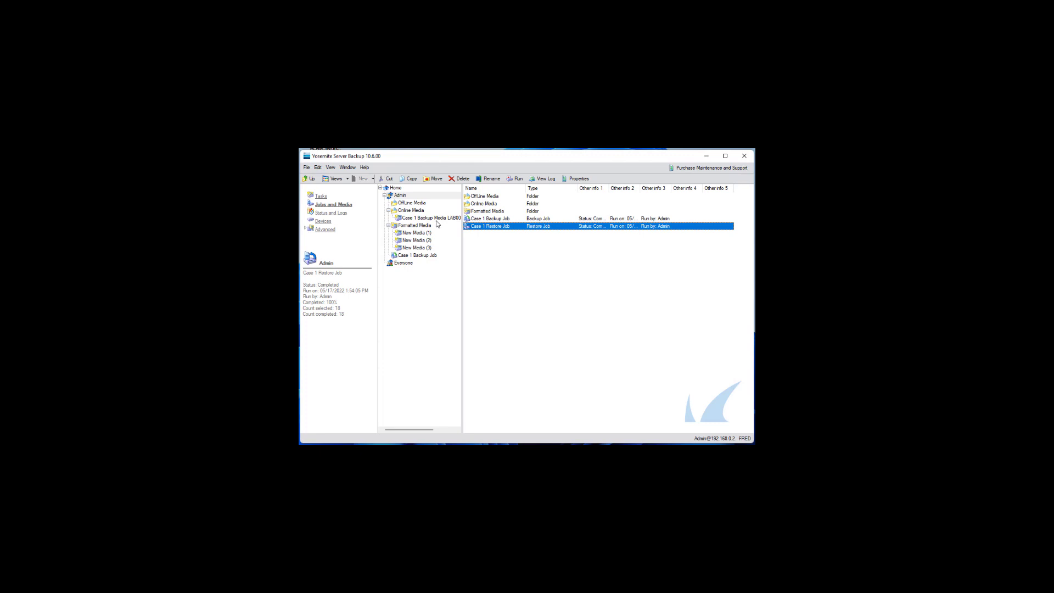
click(436, 219)
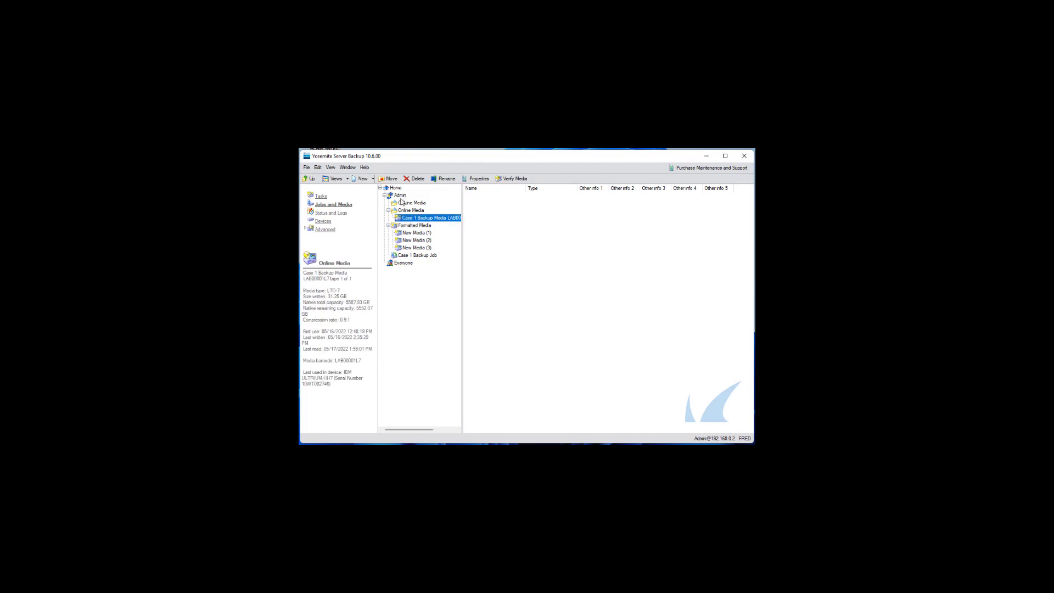
click(392, 180)
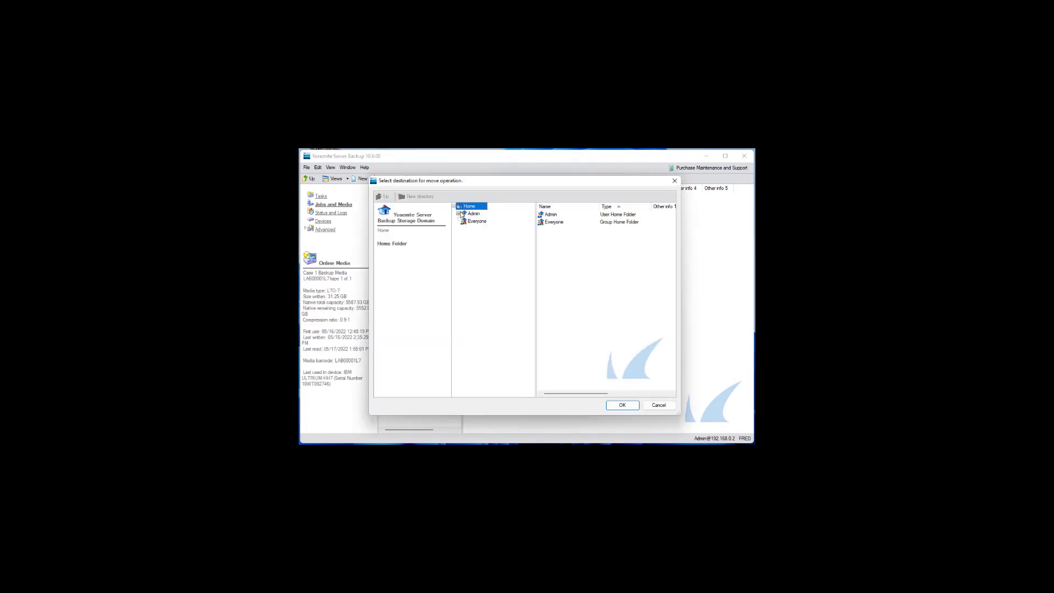
click(458, 214)
click(479, 221)
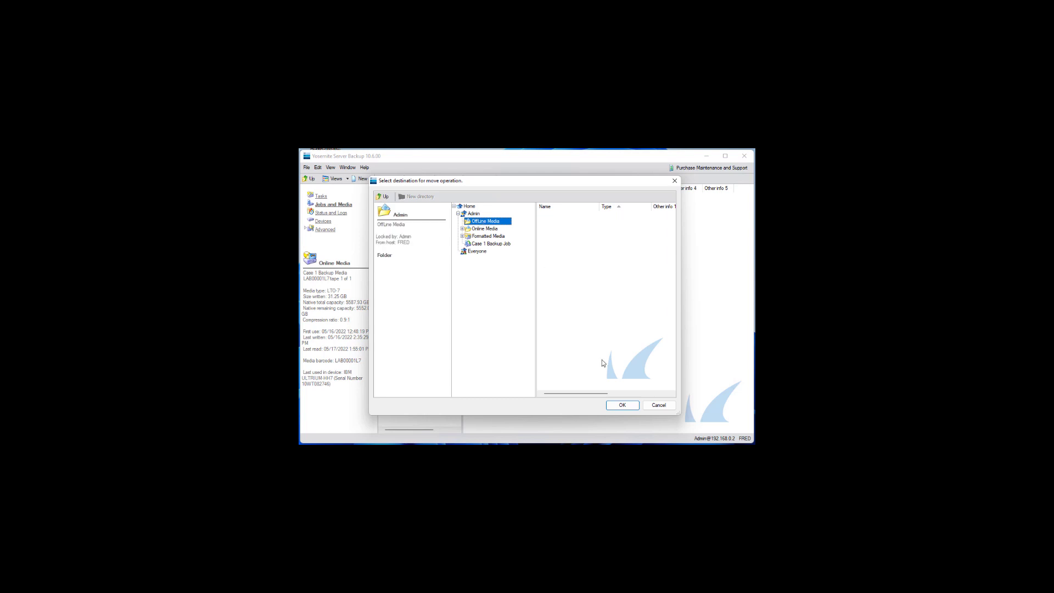
click(621, 406)
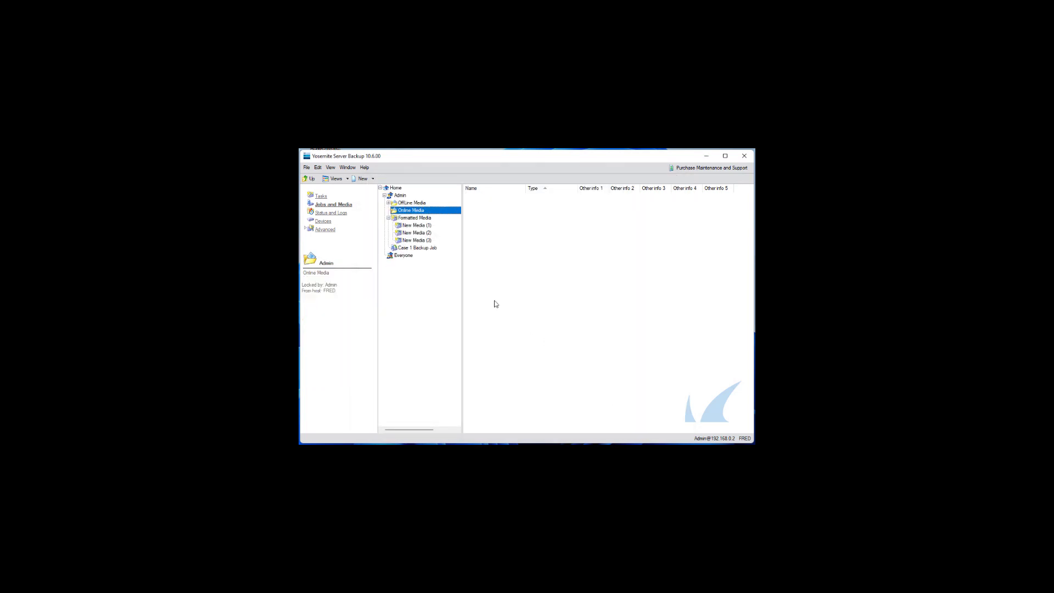
click(388, 203)
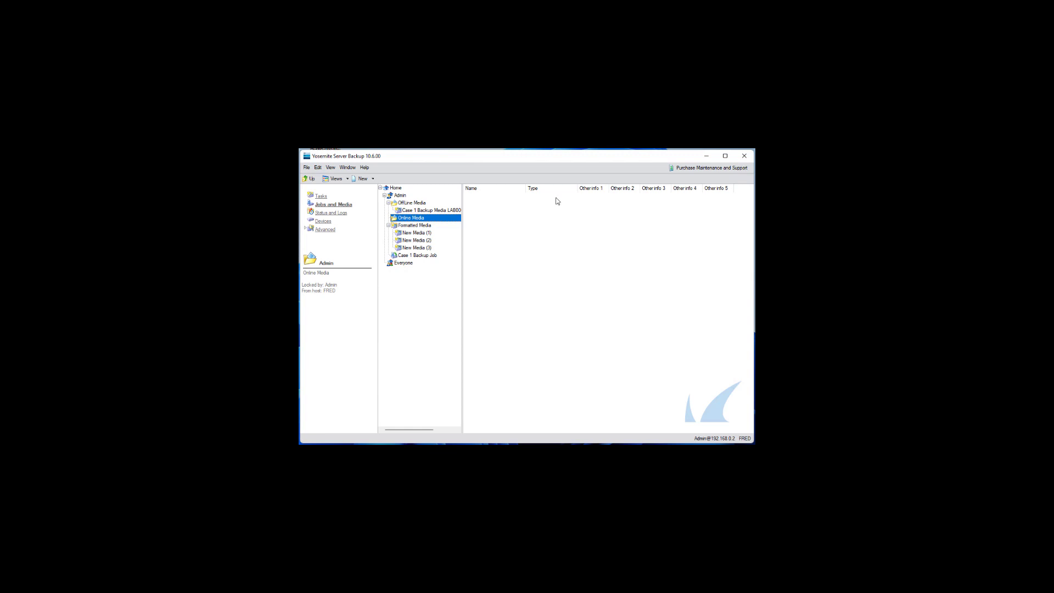
- Add a media move for the BDT FlexStor II library with Storage Slot 1 as the source slot
click(324, 222)
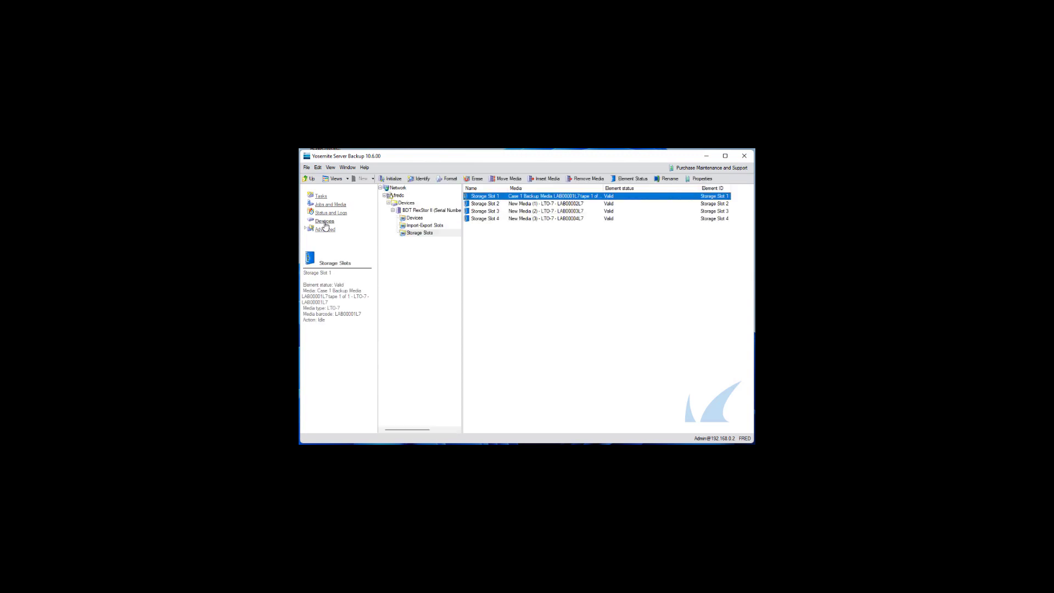
click(418, 233)
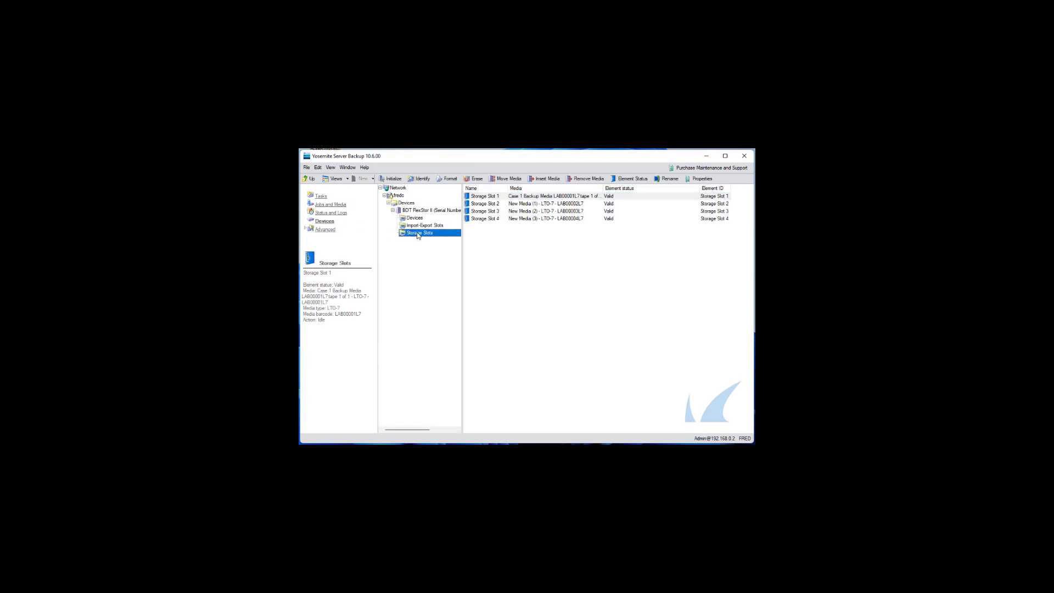
click(483, 199)
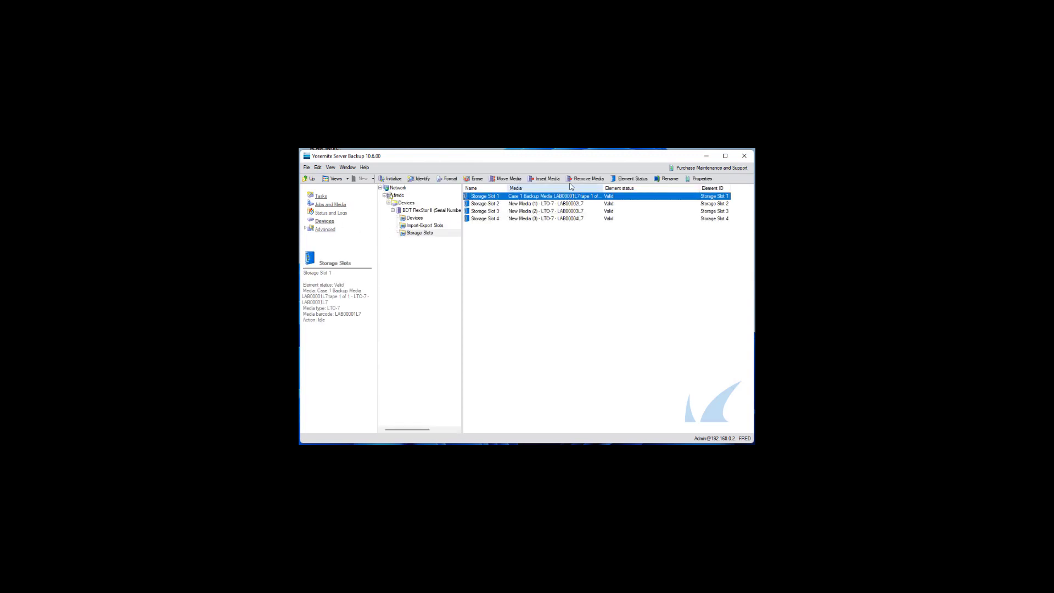
click(508, 179)
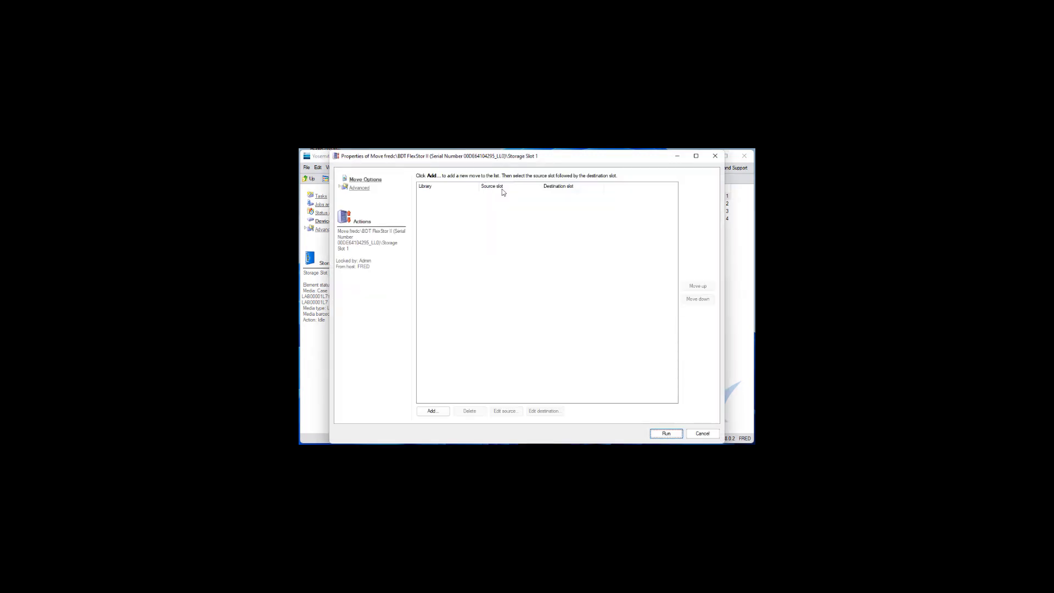
click(432, 412)
click(461, 221)
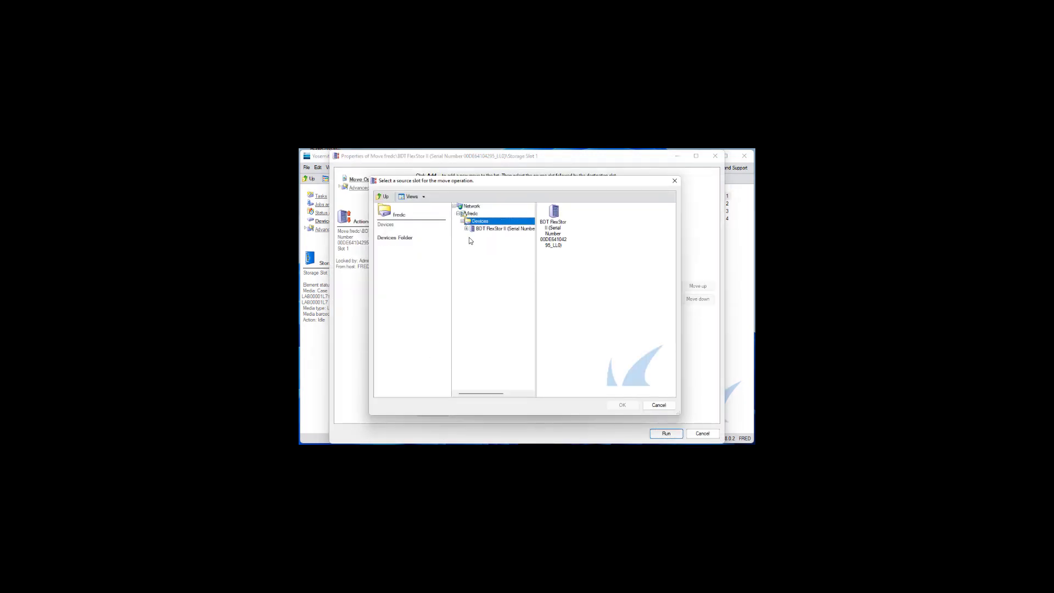
click(467, 228)
click(489, 252)
click(551, 216)
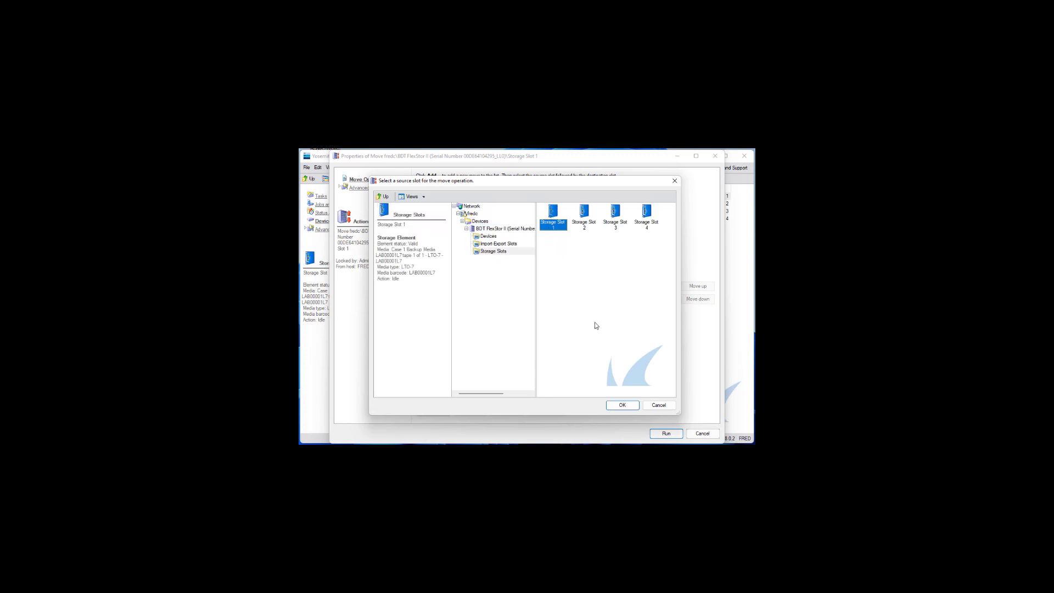
click(623, 405)
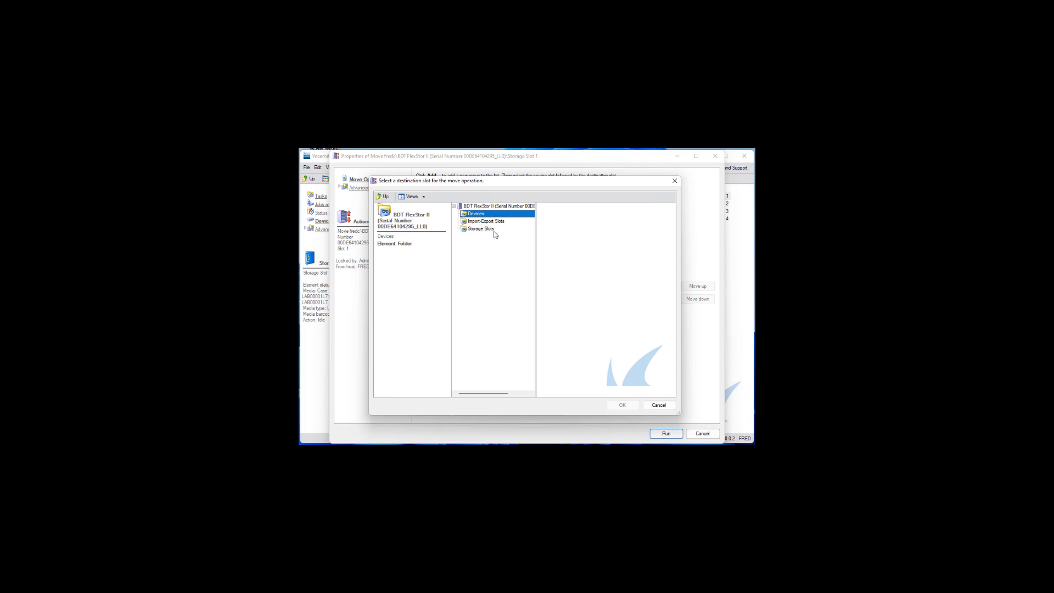
- Set Import-Export Slot 1 as the move's destination, run the move, and display the library's import-export slots
click(488, 221)
click(560, 230)
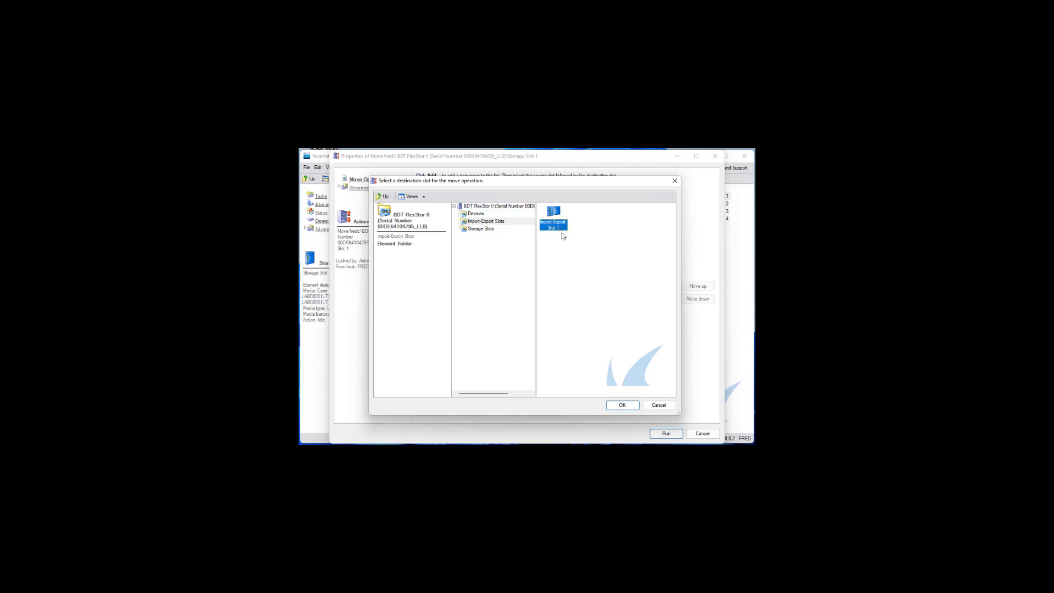
click(625, 408)
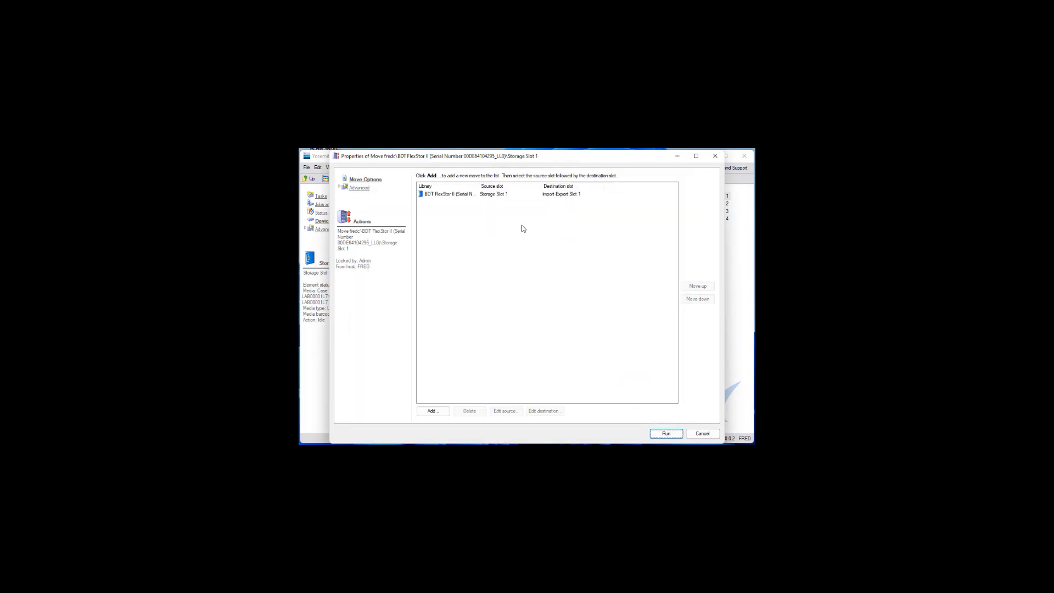
click(665, 433)
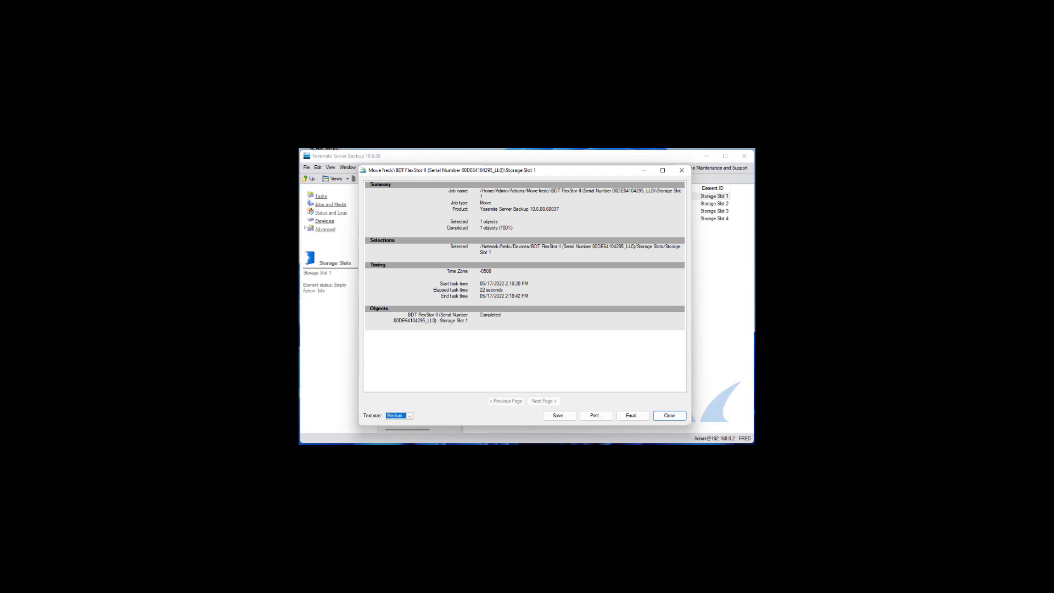
click(669, 416)
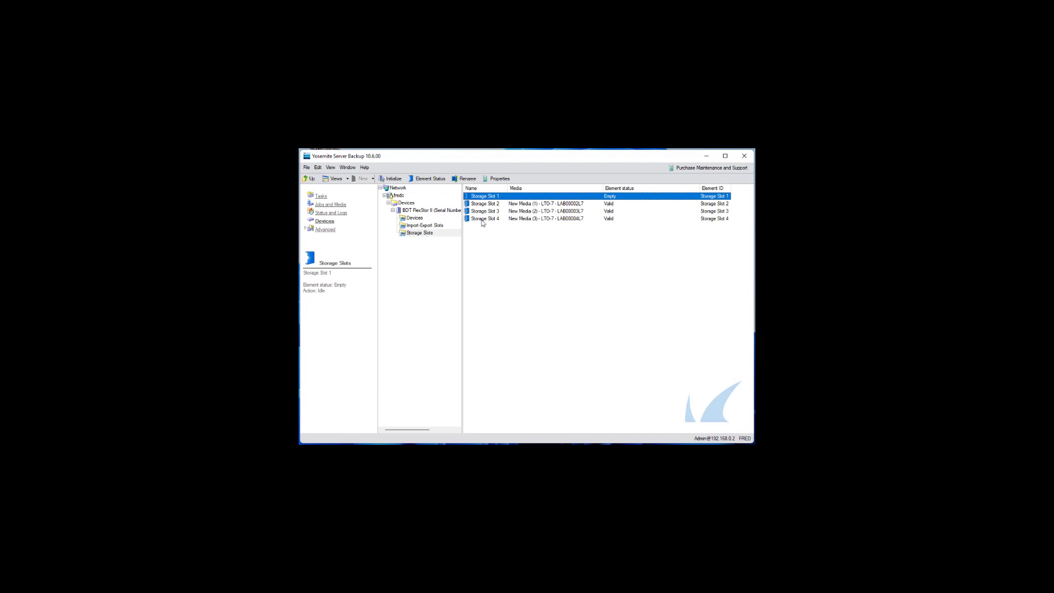
click(439, 227)
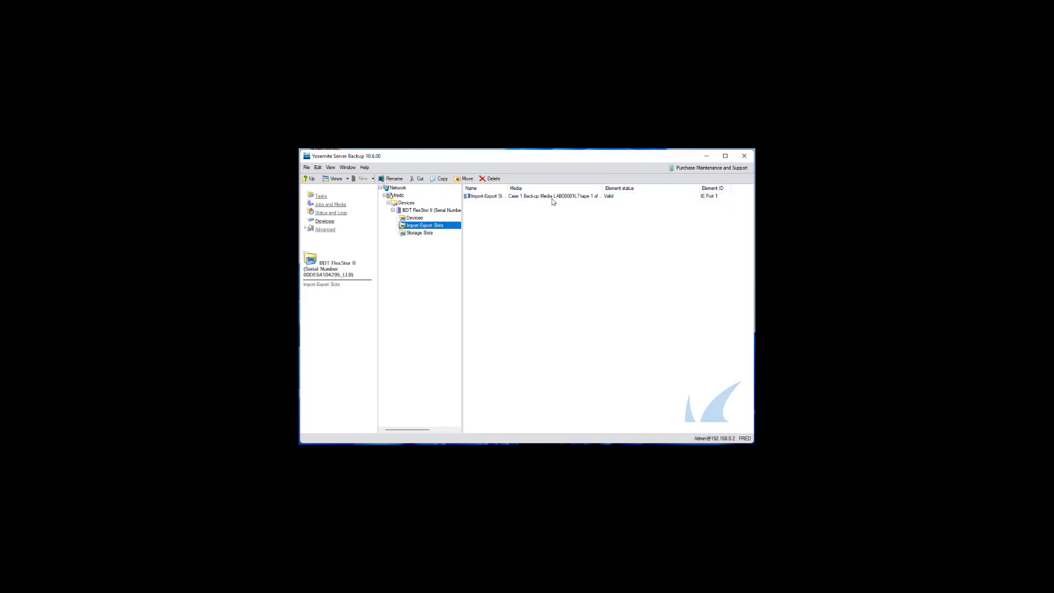